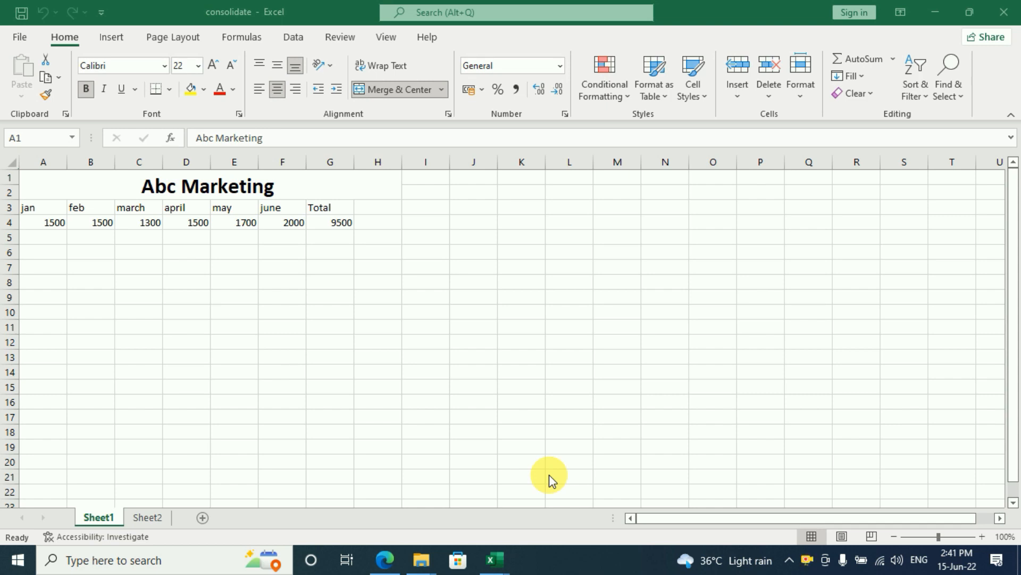
# Examine the January to June figures and the Total column of the Abc Marketing table on Sheet1
pyautogui.click(299, 38)
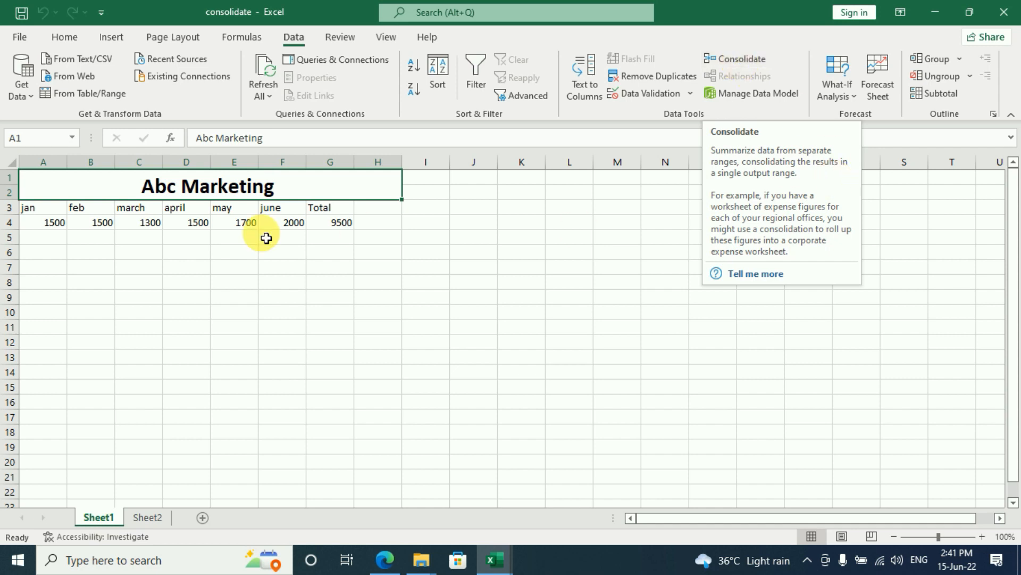
pyautogui.click(132, 264)
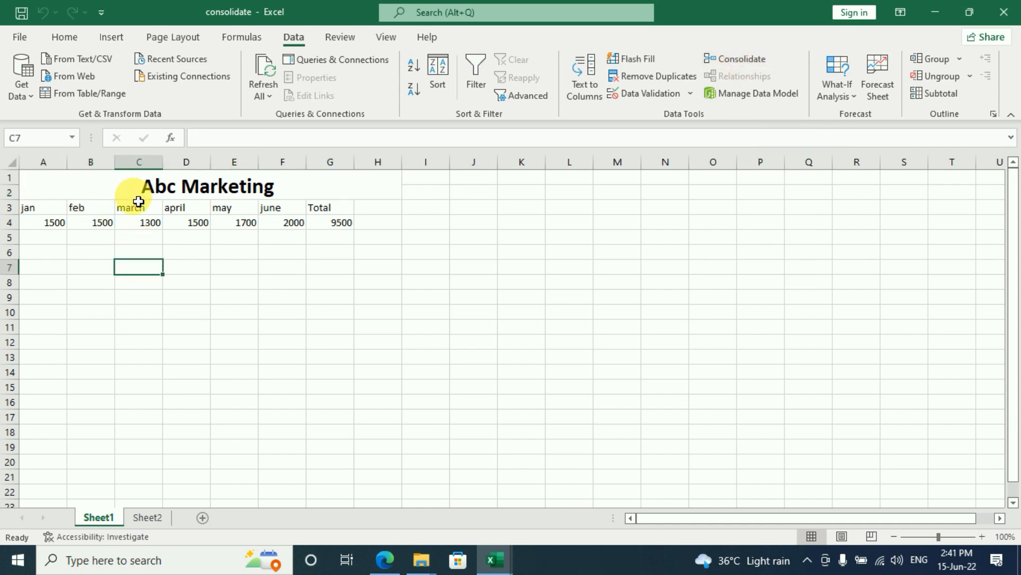
pyautogui.click(44, 215)
pyautogui.click(50, 249)
pyautogui.click(48, 210)
pyautogui.click(293, 213)
pyautogui.click(56, 222)
pyautogui.click(104, 230)
pyautogui.click(143, 223)
pyautogui.click(221, 223)
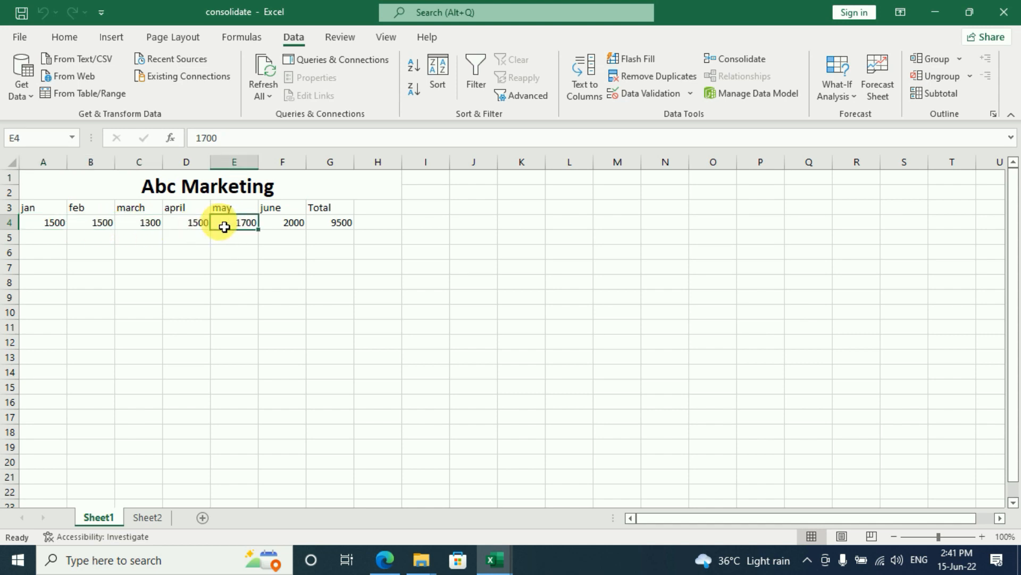
pyautogui.click(375, 223)
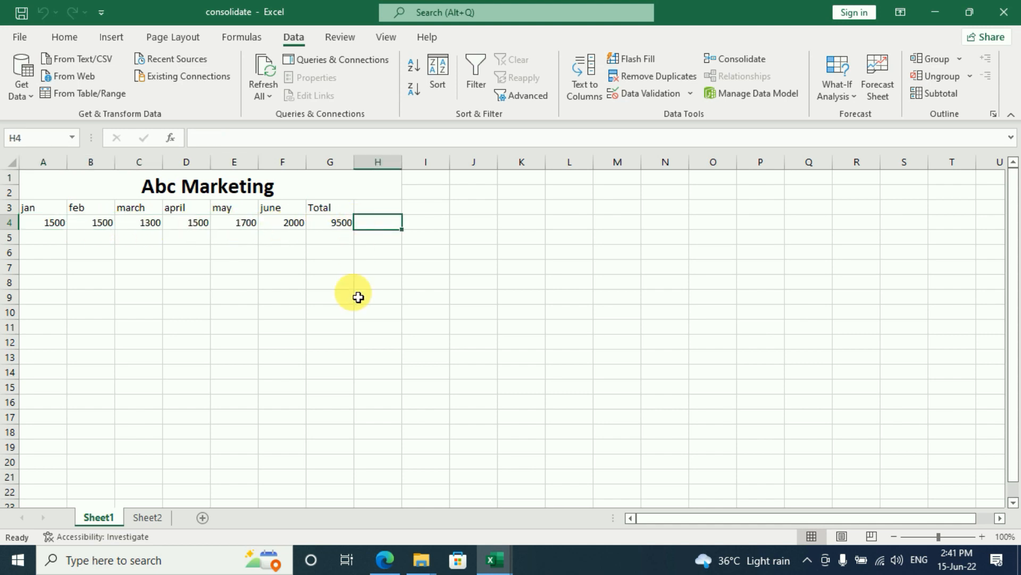
# Examine the July to December figures on Sheet2 and compare them with the table on Sheet1
pyautogui.click(149, 518)
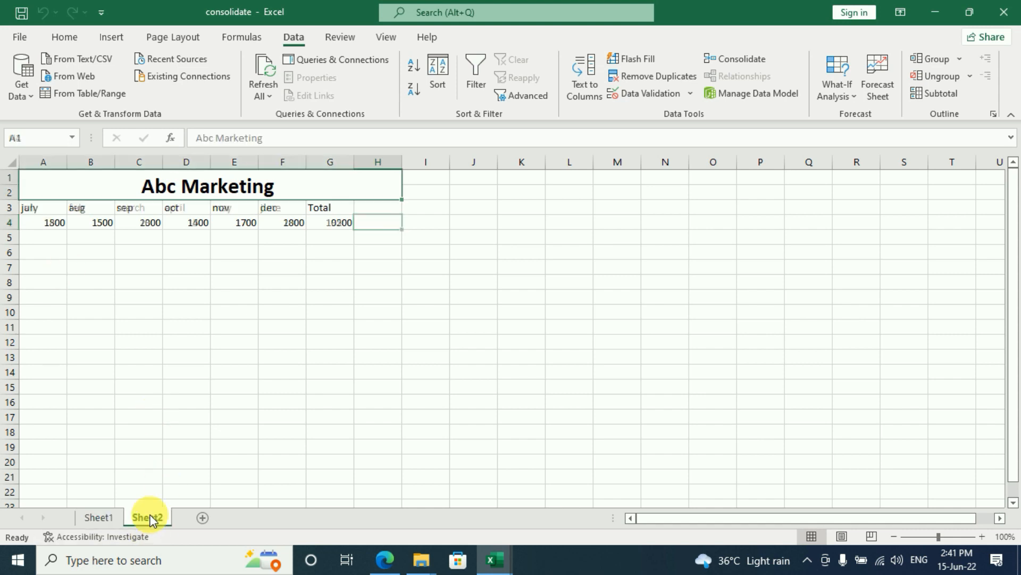
pyautogui.click(40, 210)
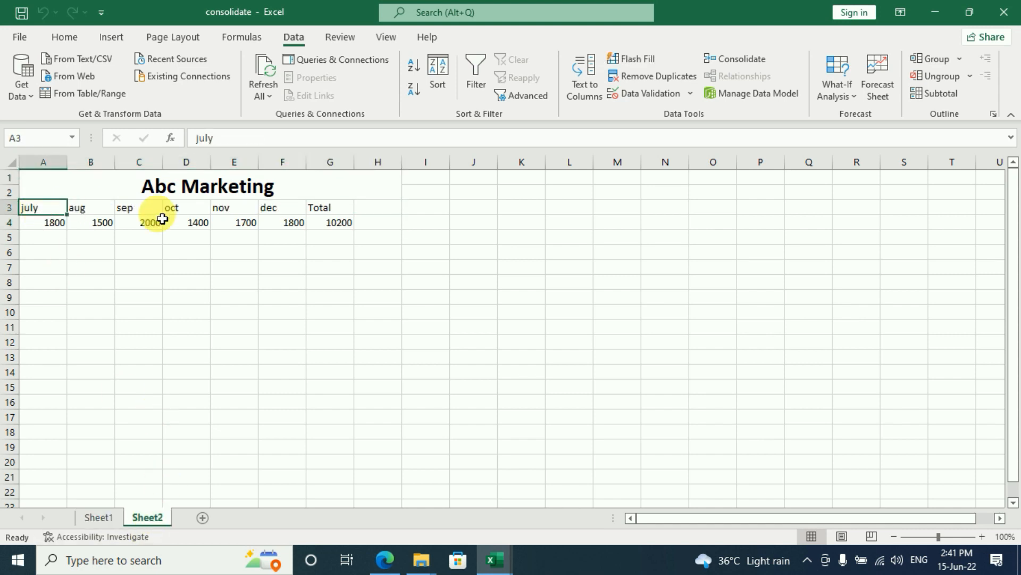
pyautogui.click(270, 212)
pyautogui.click(362, 226)
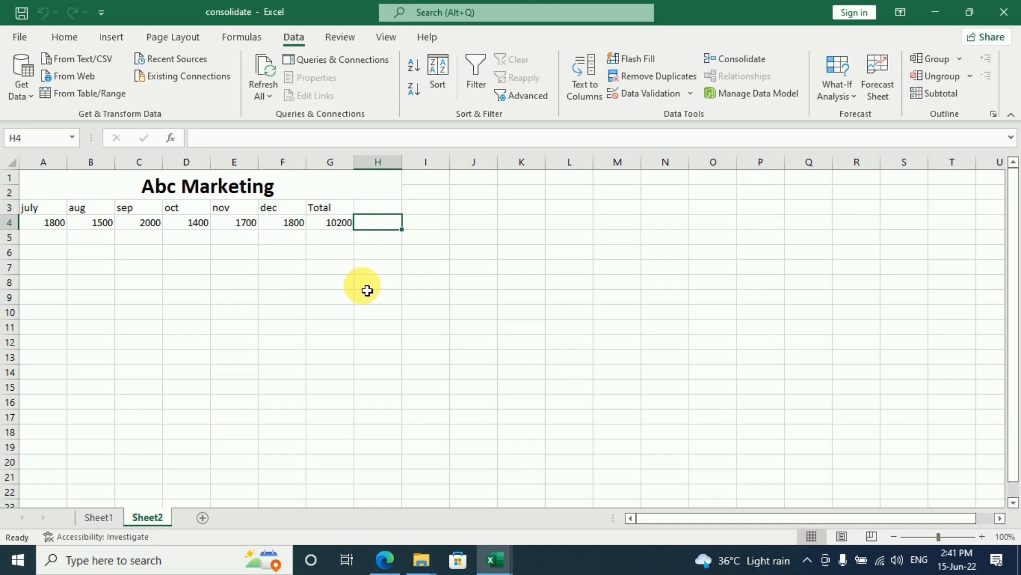
pyautogui.click(95, 517)
pyautogui.click(139, 519)
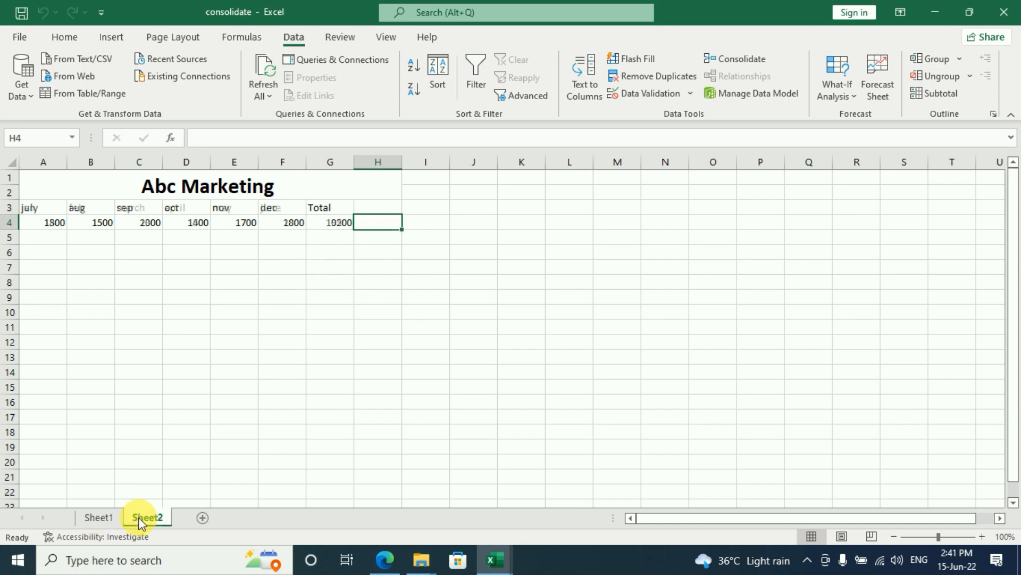
pyautogui.click(103, 516)
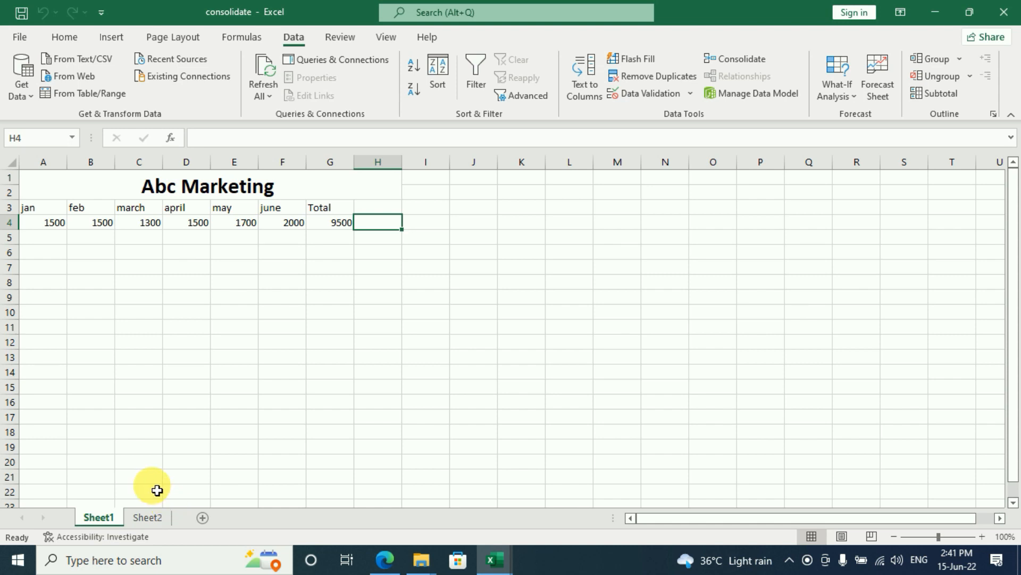
pyautogui.click(148, 517)
pyautogui.click(93, 517)
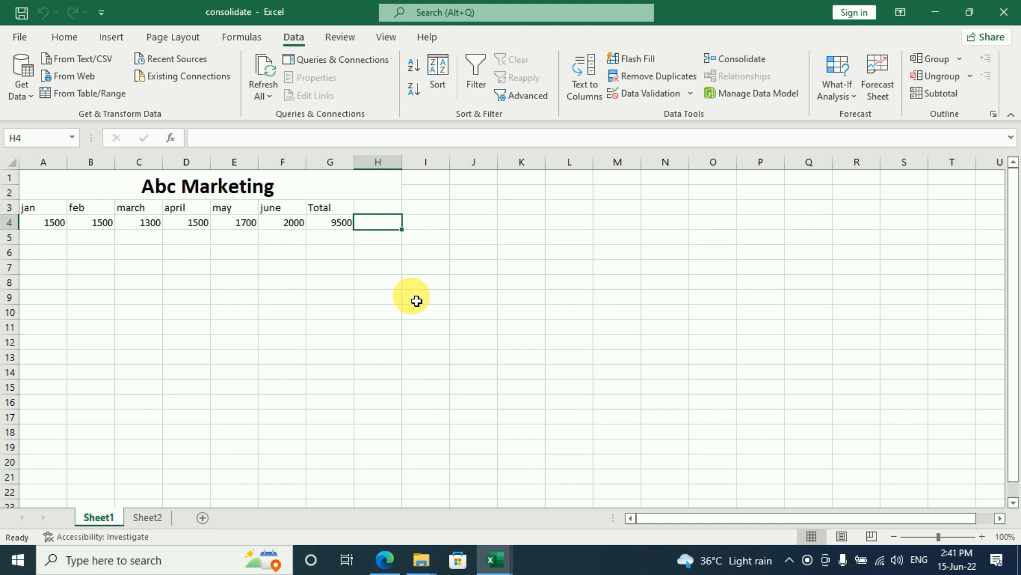
# Add a new worksheet, place it after Sheet2, and make it the active sheet
pyautogui.click(204, 518)
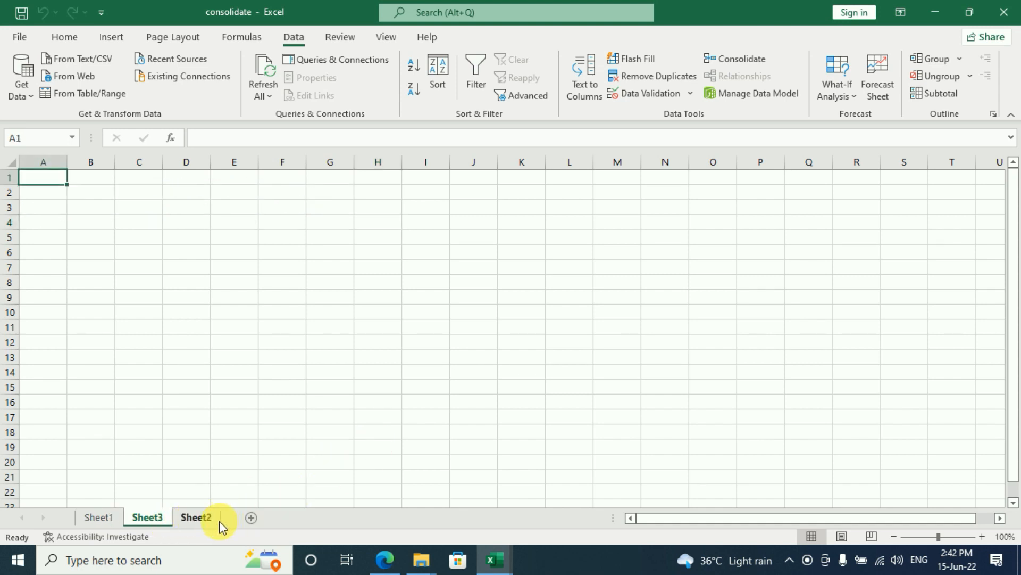
pyautogui.moveTo(148, 518)
pyautogui.mouseDown()
pyautogui.moveTo(176, 478)
pyautogui.moveTo(238, 527)
pyautogui.mouseUp()
pyautogui.click(115, 519)
pyautogui.click(136, 519)
pyautogui.click(104, 517)
pyautogui.click(139, 519)
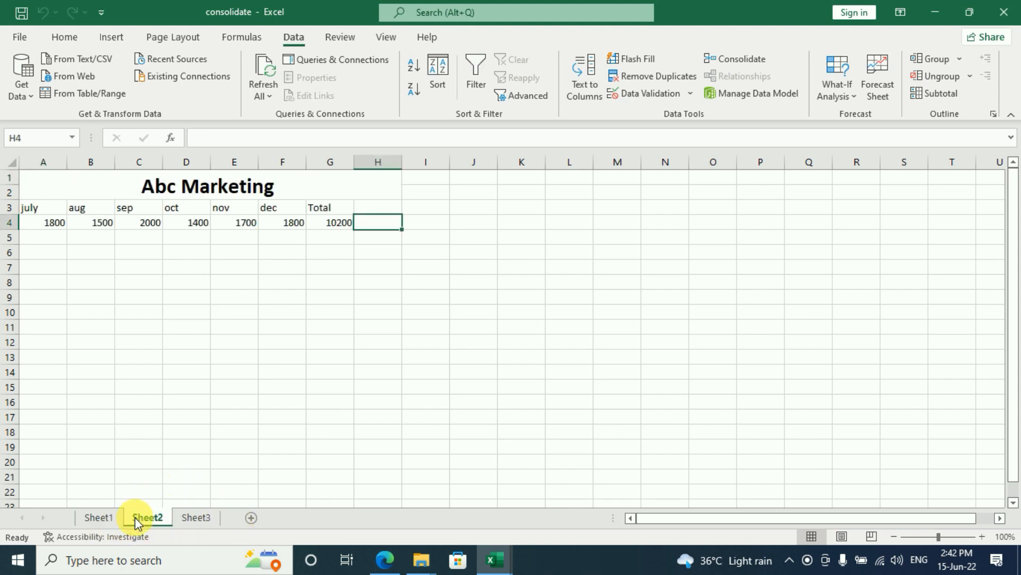
pyautogui.click(195, 519)
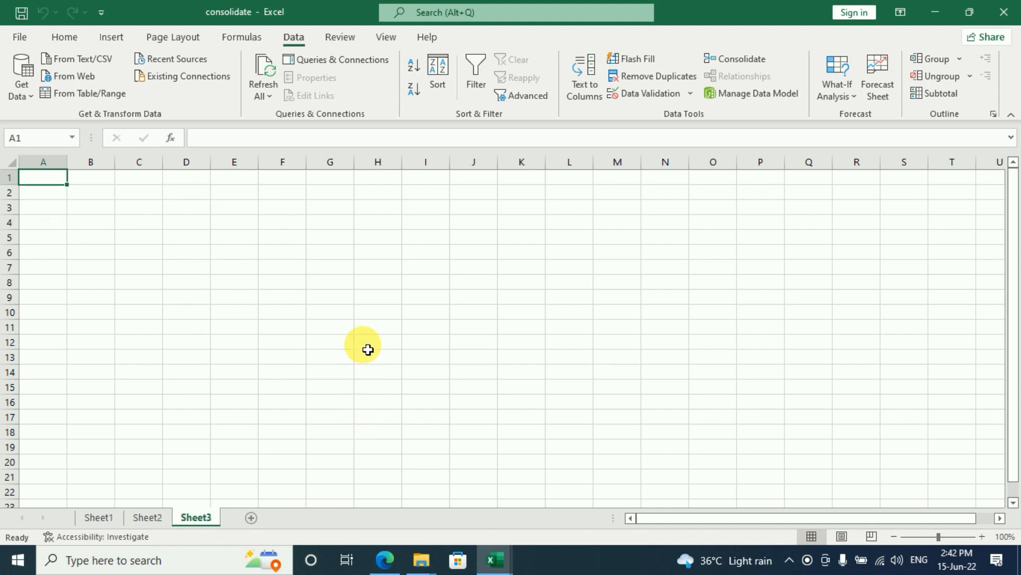
# Start the Consolidate command at cell A1 of the empty Sheet3 with Sum as the function
pyautogui.click(752, 60)
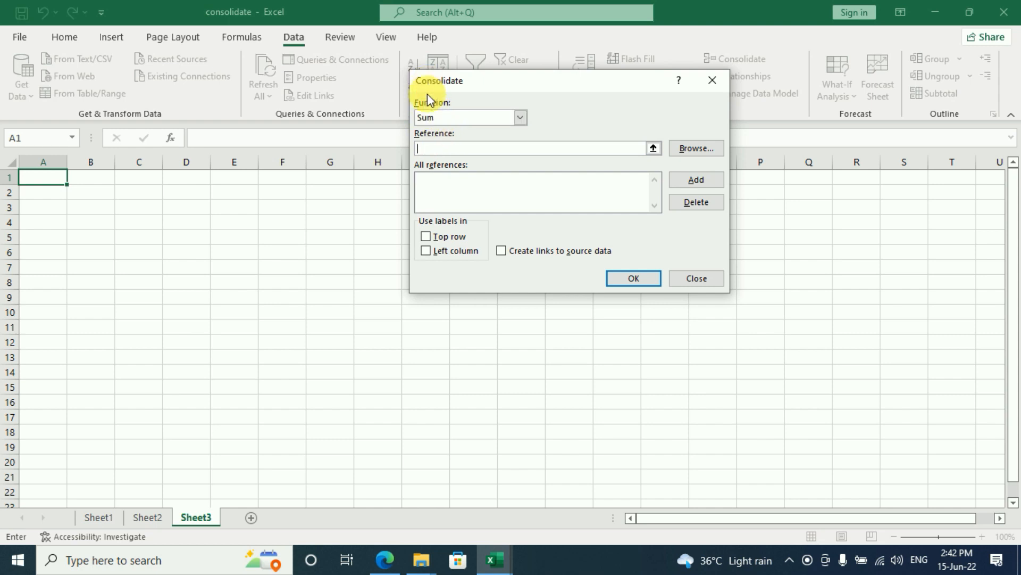
pyautogui.click(517, 120)
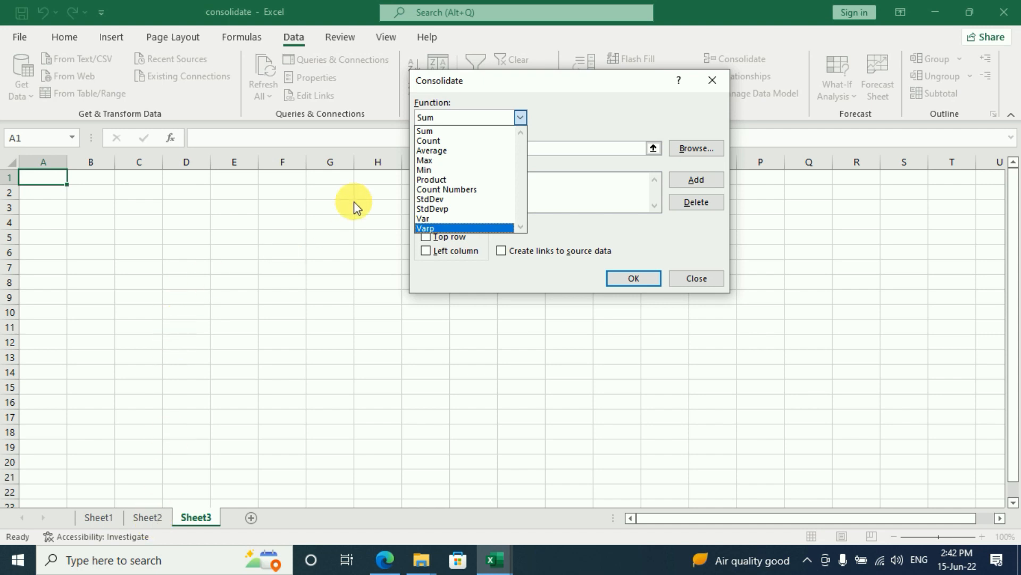
pyautogui.click(434, 132)
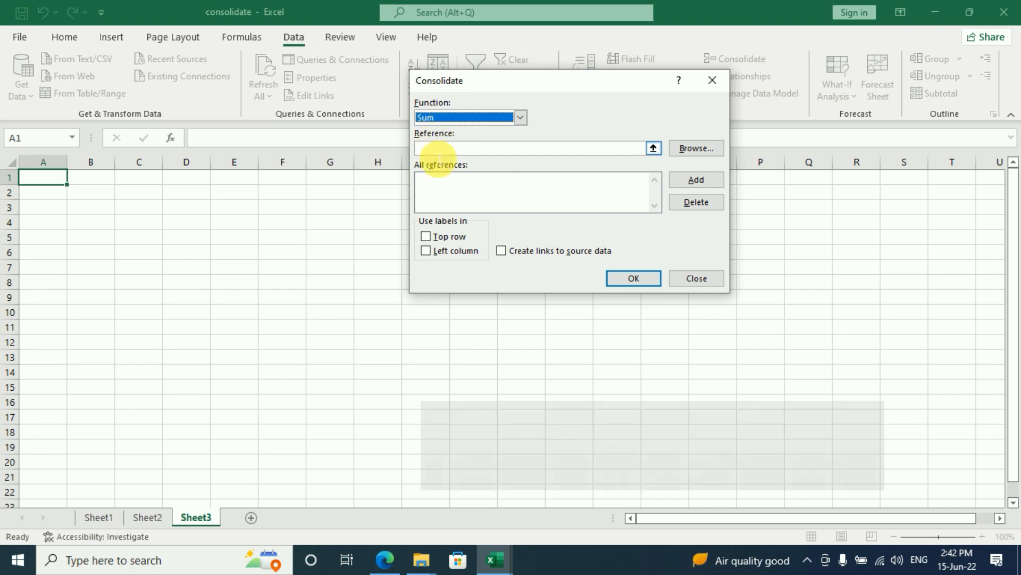
# Add the ranges Sheet1!$A$3:$G$4 and Sheet2!$A$3:$G$4 to the consolidation references
pyautogui.click(468, 152)
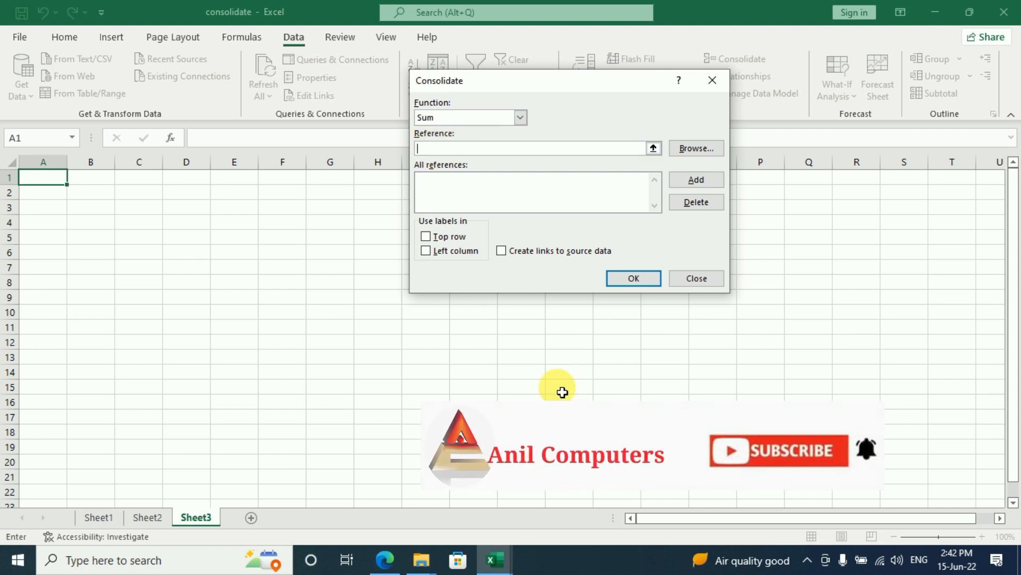
pyautogui.click(111, 518)
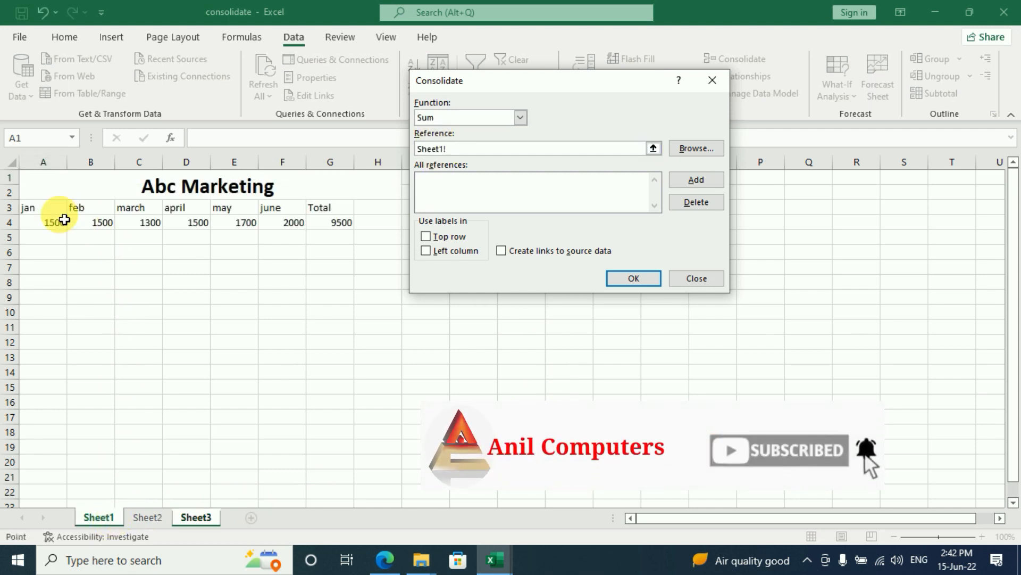
pyautogui.moveTo(47, 207); pyautogui.dragTo(341, 225)
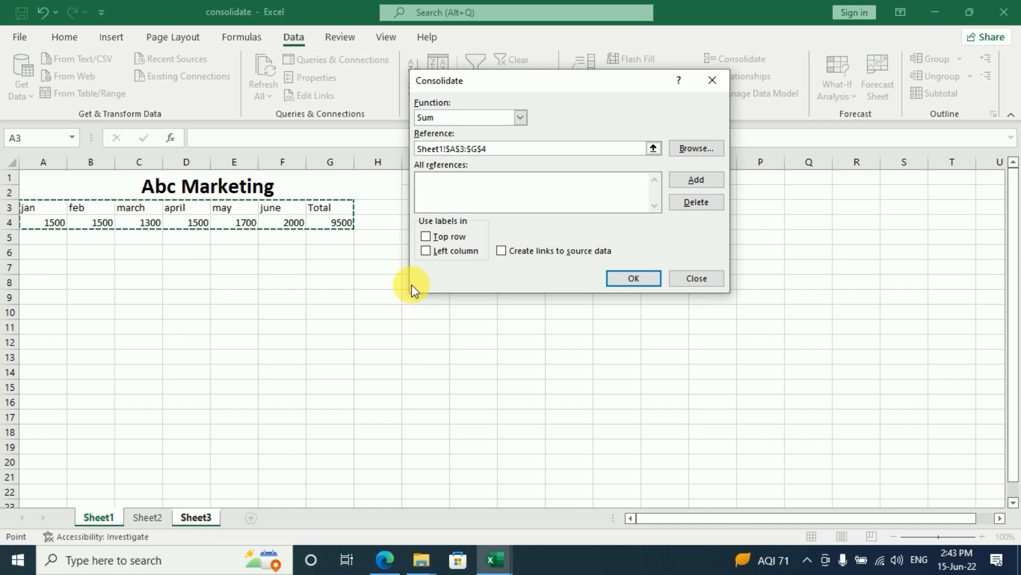
pyautogui.click(708, 182)
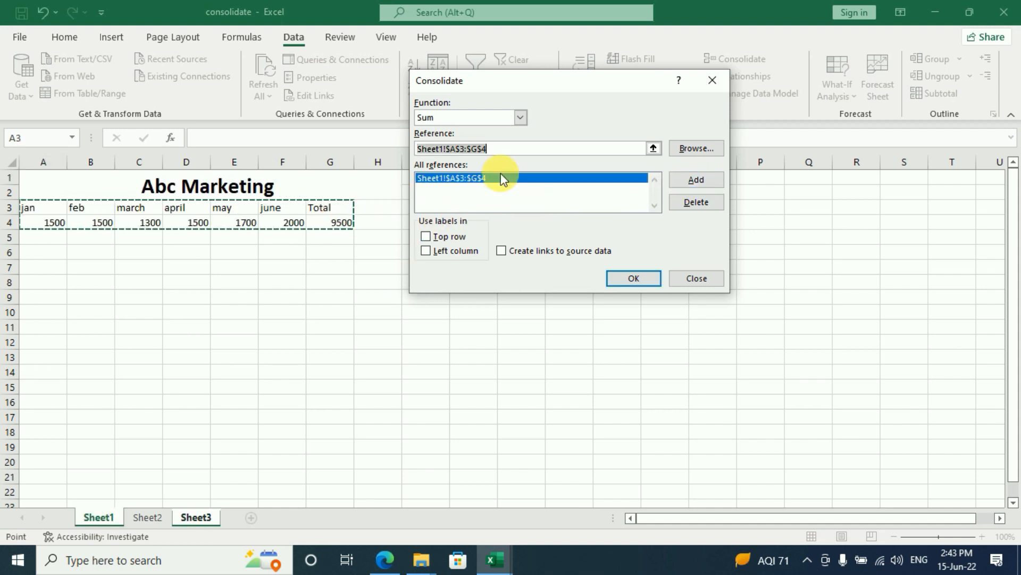
pyautogui.click(151, 519)
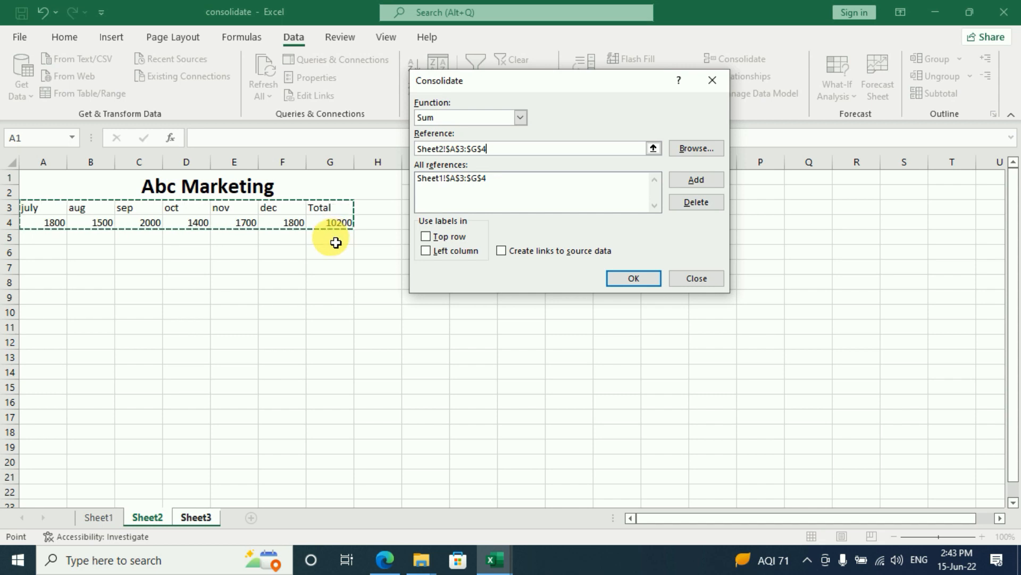
pyautogui.click(702, 183)
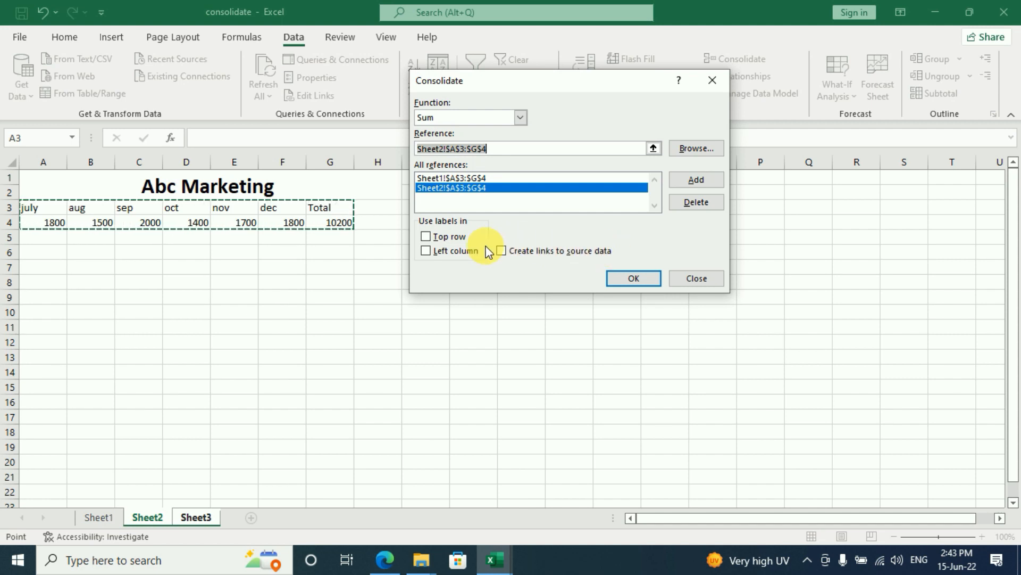
# Use the top row as labels, create links to the source data, and run the consolidation
pyautogui.click(429, 238)
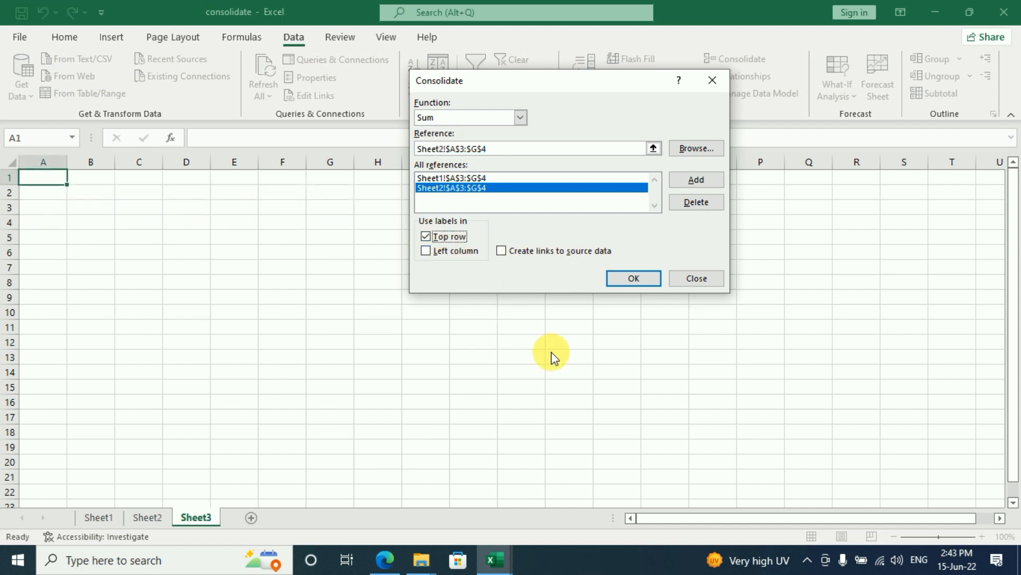
pyautogui.click(501, 251)
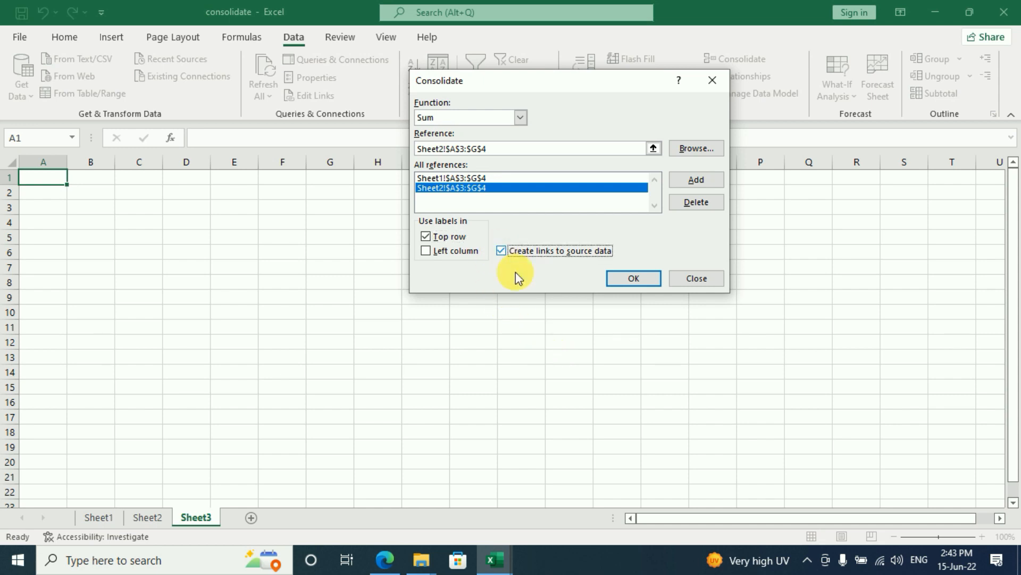
pyautogui.click(641, 280)
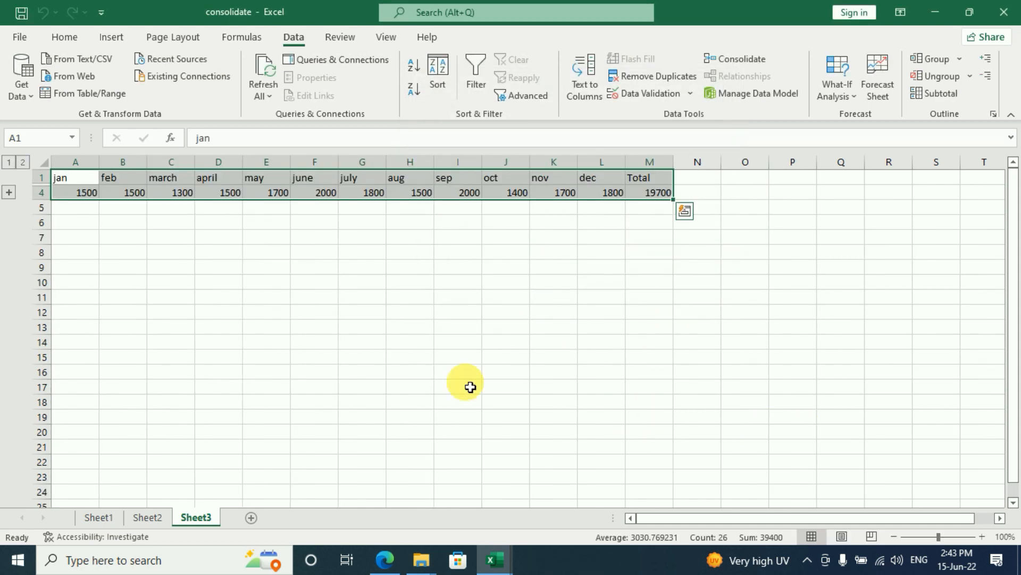
# Examine the consolidated month headings and Total on Sheet3 and compare them with the source tables on Sheet1 and Sheet2
pyautogui.click(189, 252)
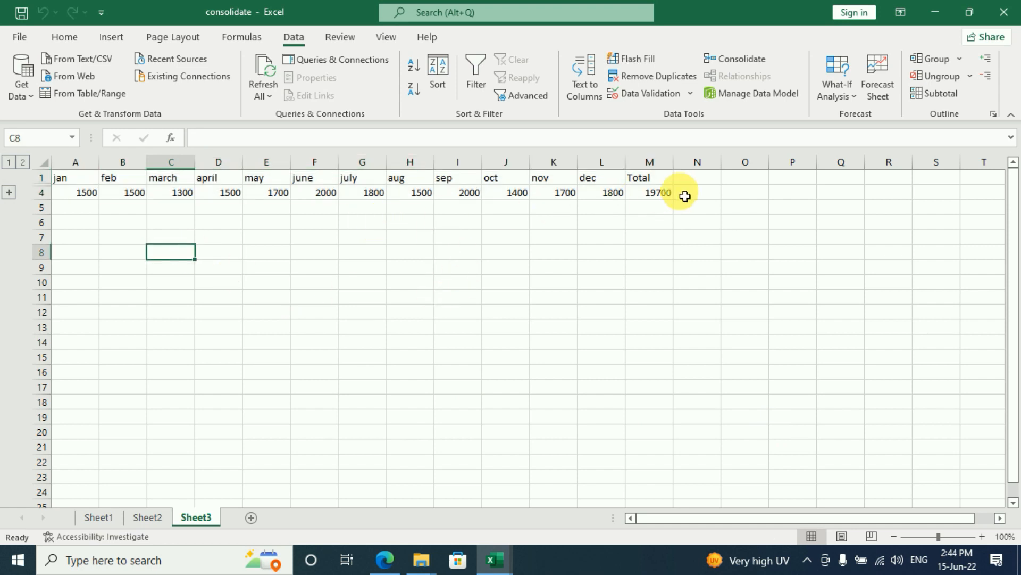
pyautogui.click(83, 182)
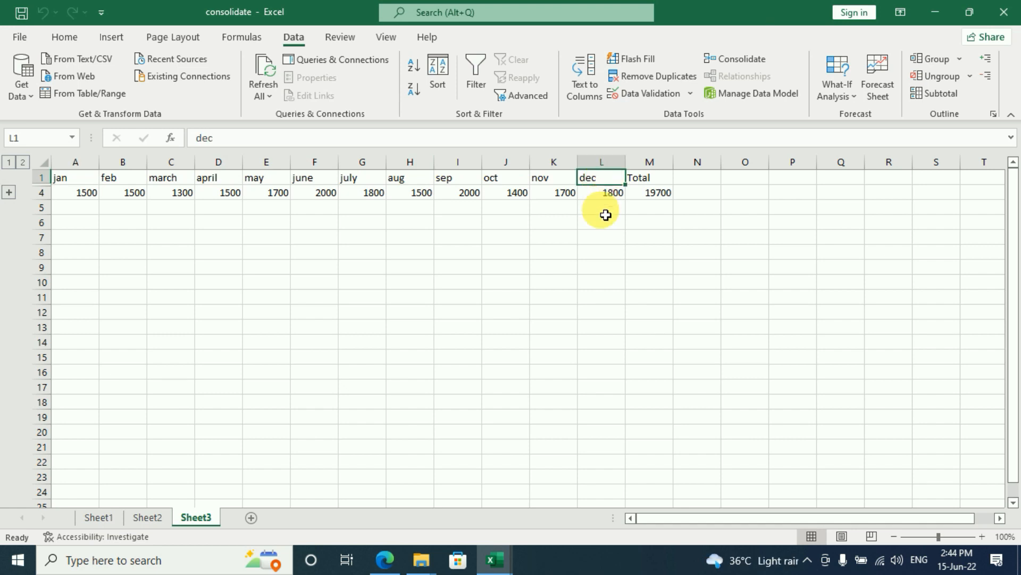
pyautogui.click(650, 181)
pyautogui.click(658, 195)
pyautogui.click(656, 180)
pyautogui.click(661, 194)
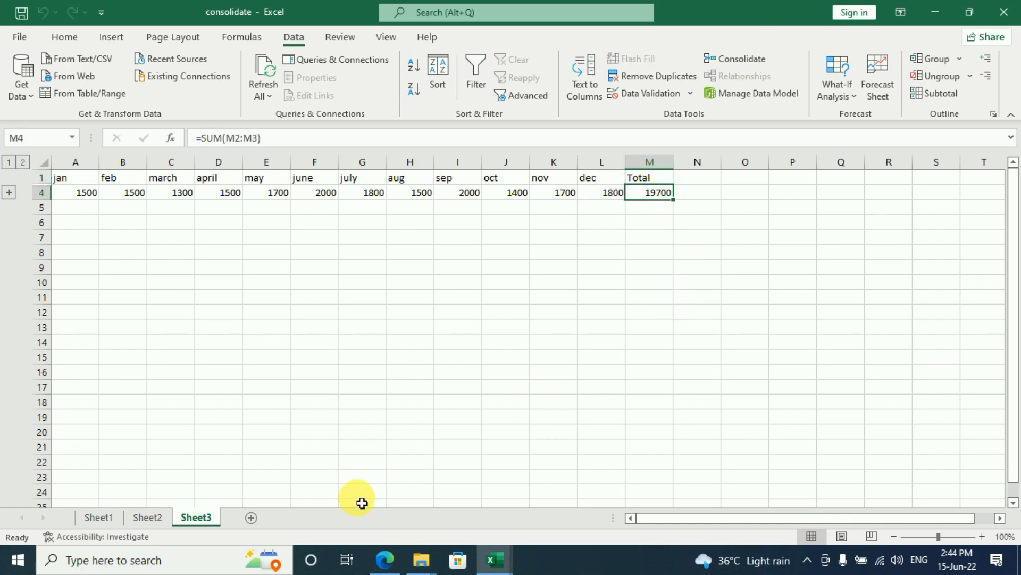
pyautogui.click(97, 519)
pyautogui.click(140, 517)
pyautogui.click(106, 518)
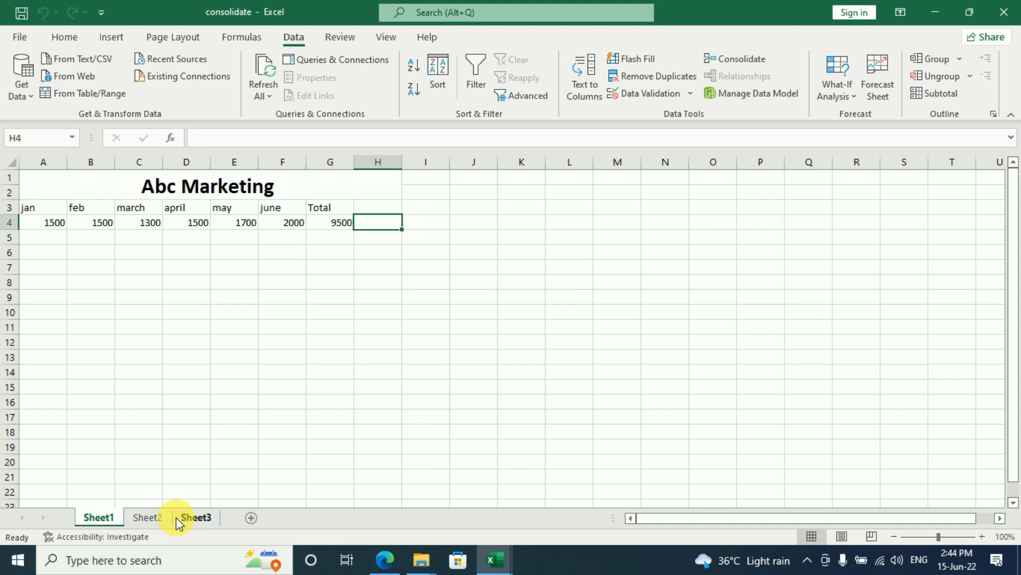
pyautogui.click(205, 521)
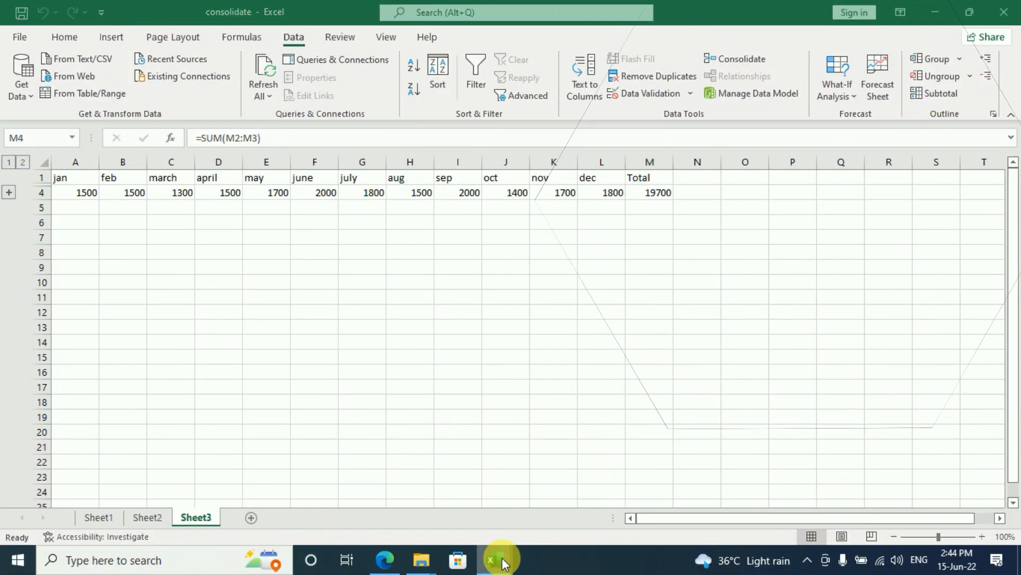
# Switch to the "excel result consolidate advance" workbook and examine the exam result tables on Sheet1 and Sheet2
pyautogui.moveTo(500, 557)
pyautogui.click(584, 492)
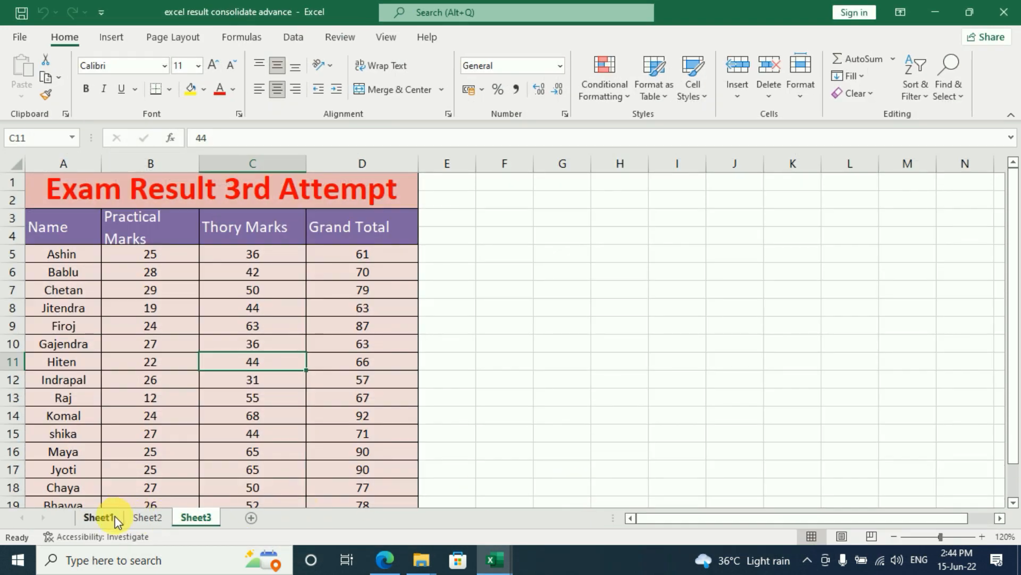
pyautogui.click(114, 516)
pyautogui.click(137, 521)
pyautogui.click(104, 519)
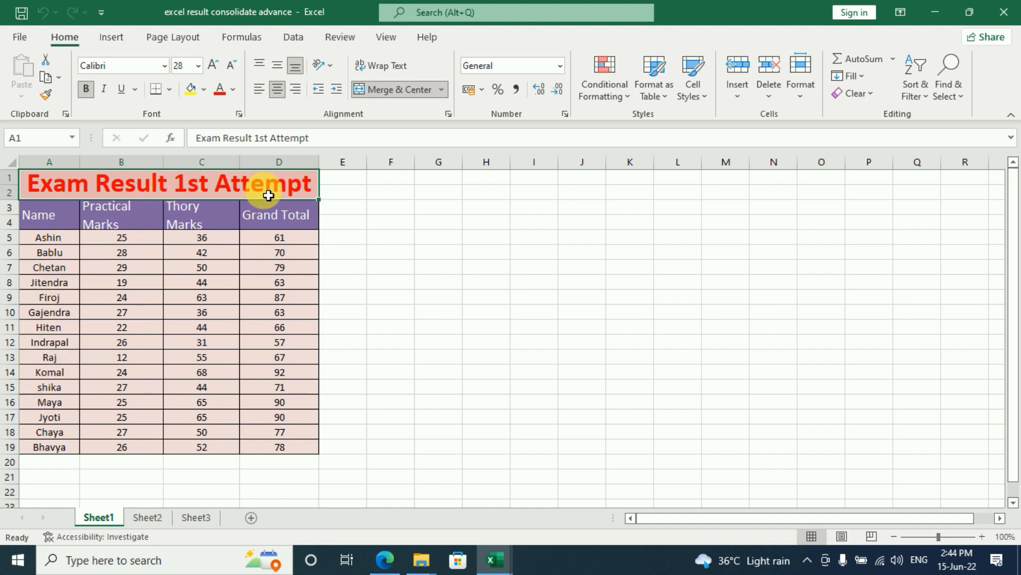
pyautogui.click(121, 240)
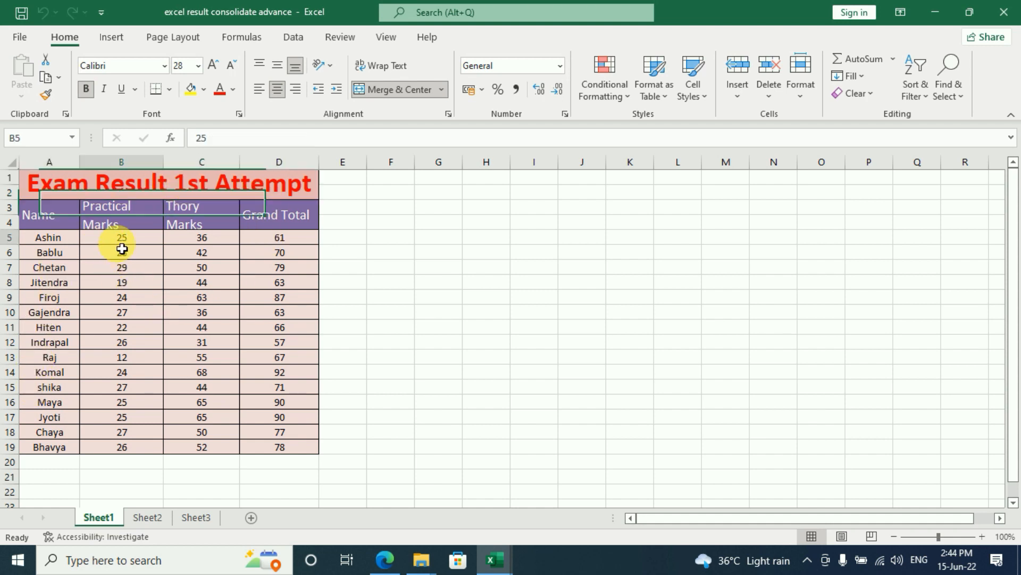
pyautogui.click(223, 250)
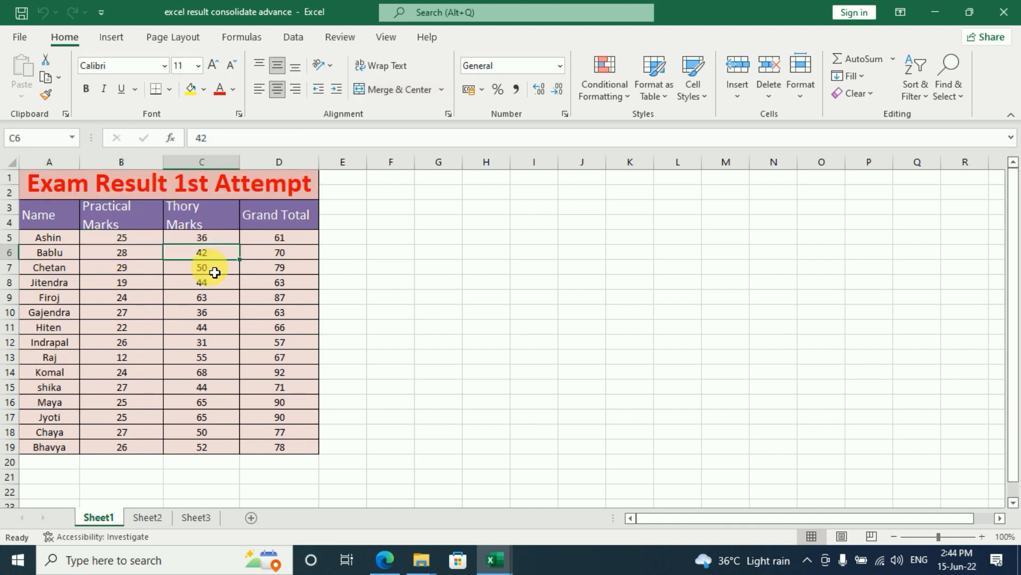
pyautogui.click(153, 519)
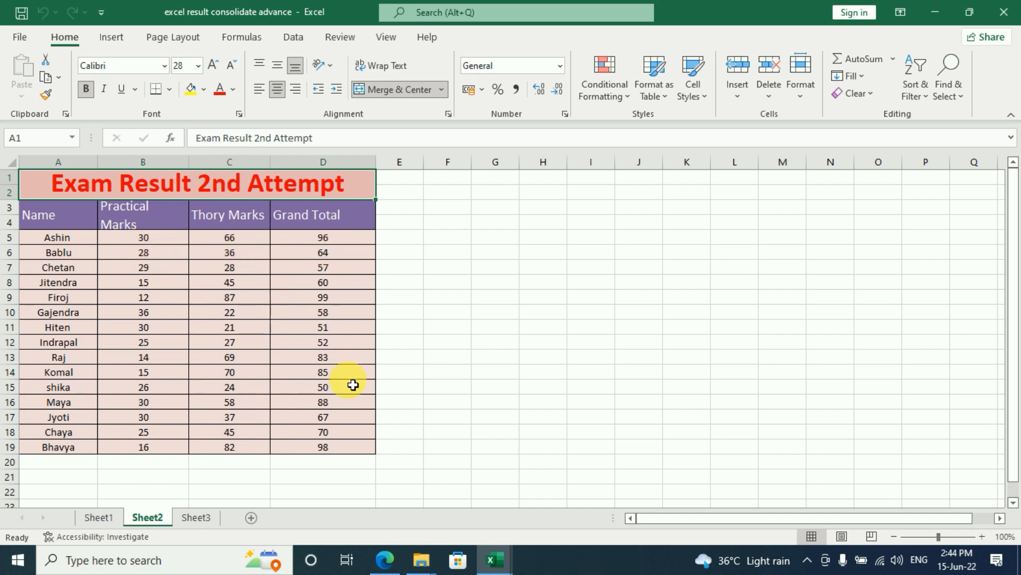
# Check the third attempt's results on Sheet3, add a new sheet, and start Consolidate from its cell A1
pyautogui.click(198, 519)
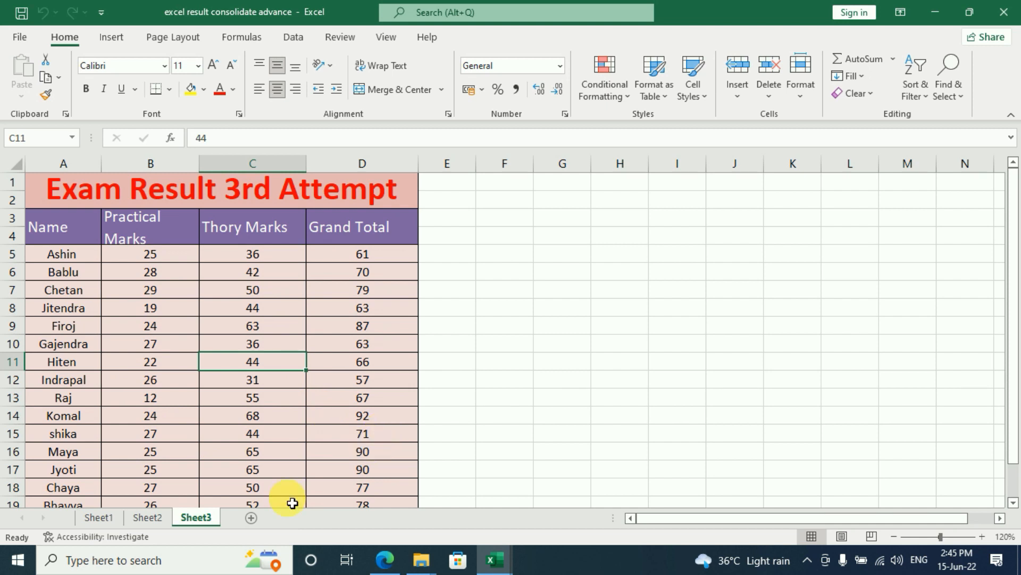
pyautogui.click(248, 518)
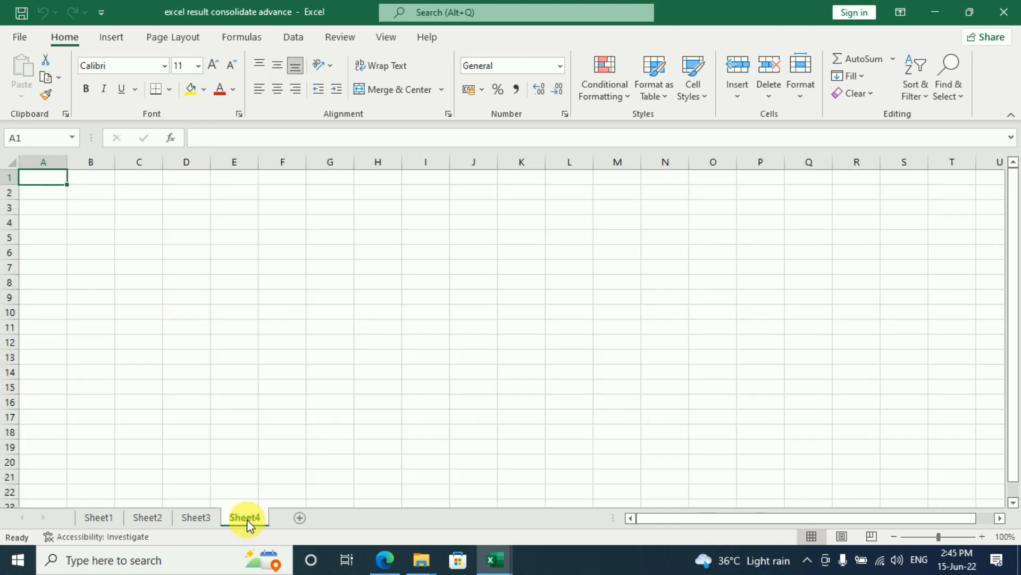
pyautogui.click(230, 343)
pyautogui.click(50, 180)
pyautogui.click(282, 40)
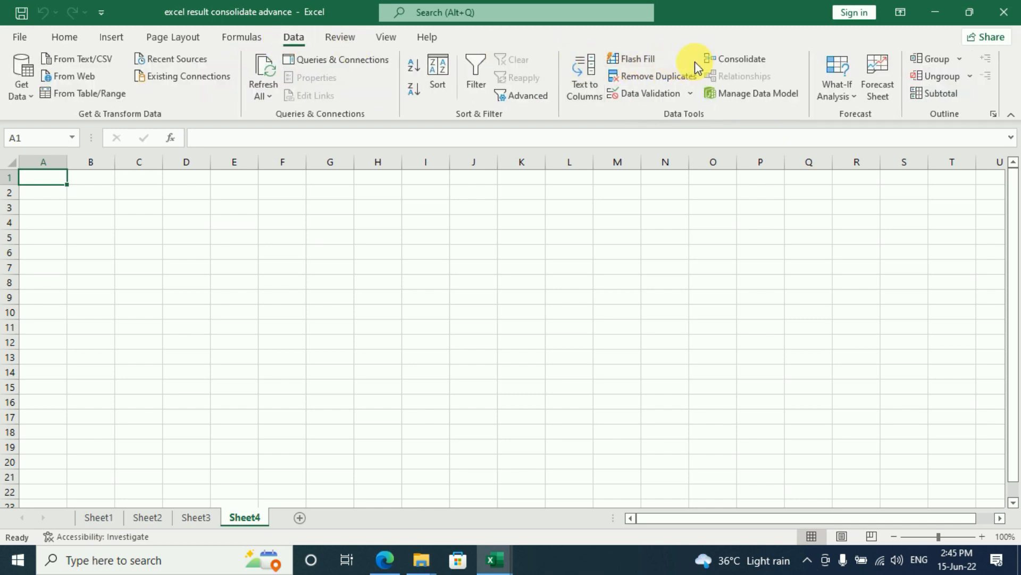
pyautogui.click(731, 60)
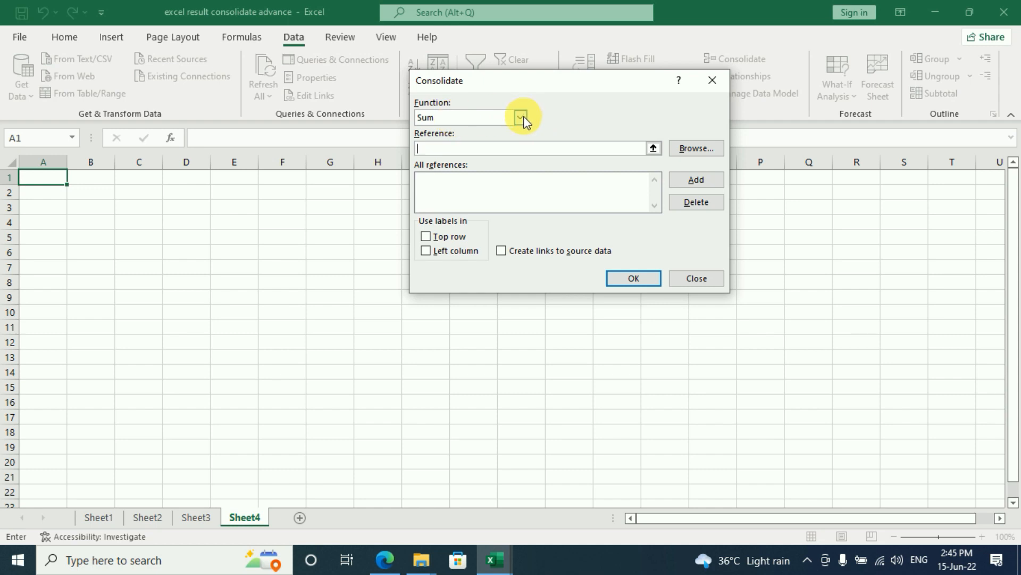
# Add the range $A$3:$D$19 from Sheet1, Sheet2 and Sheet3 to the consolidation references
pyautogui.click(436, 150)
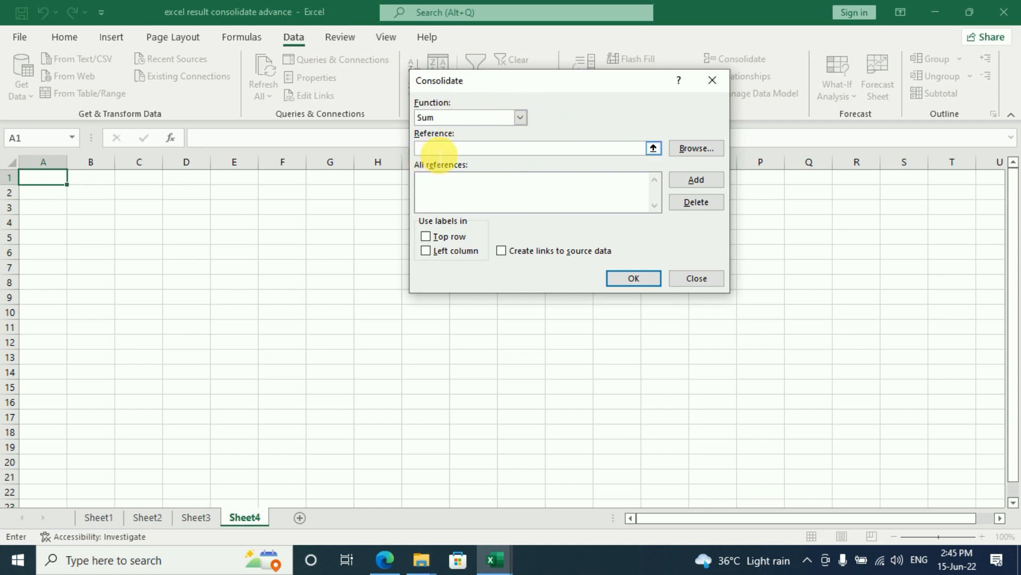
pyautogui.click(98, 518)
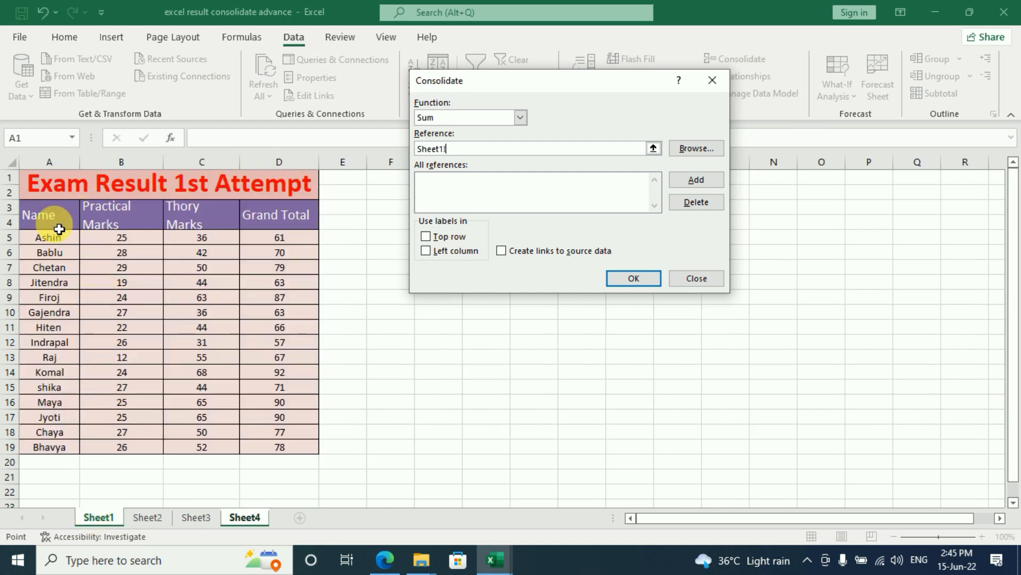
pyautogui.moveTo(55, 223); pyautogui.dragTo(272, 449)
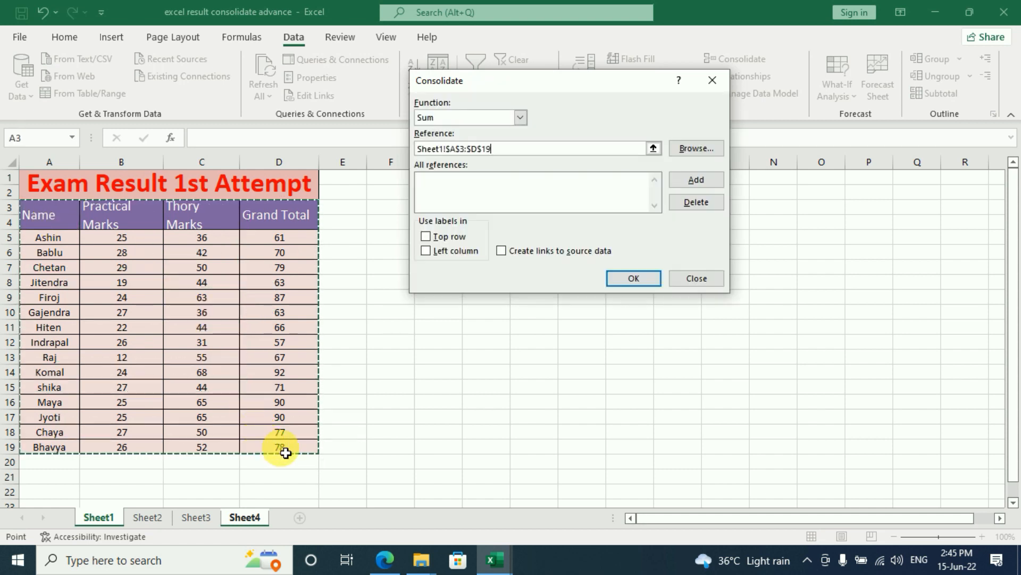
pyautogui.click(696, 180)
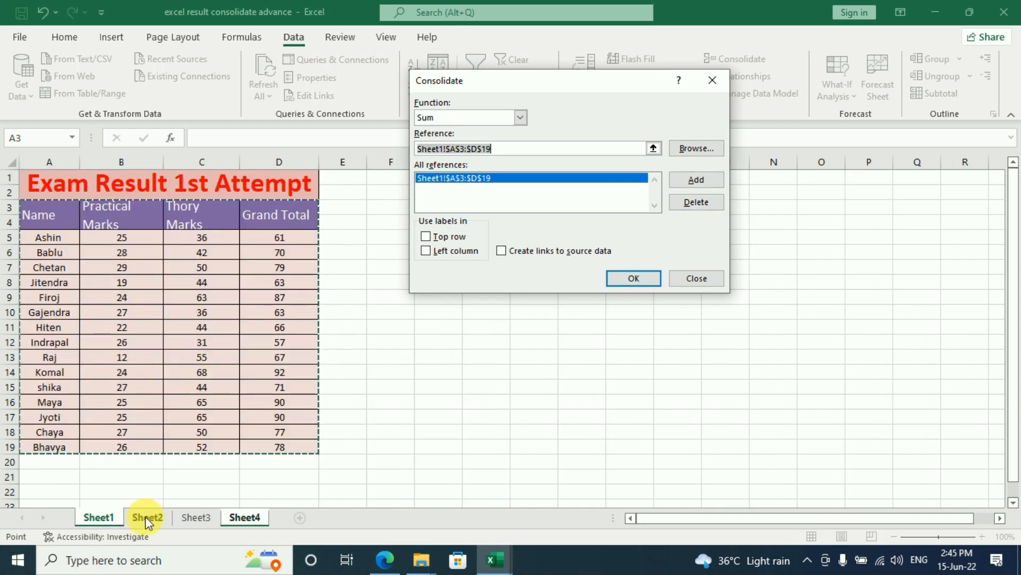
pyautogui.click(145, 517)
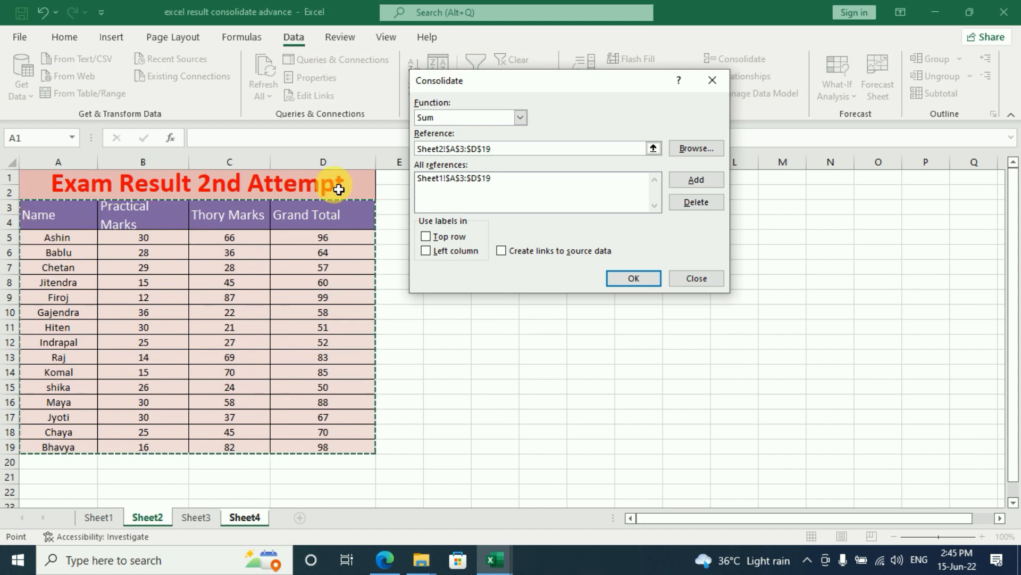
pyautogui.click(697, 180)
pyautogui.click(198, 519)
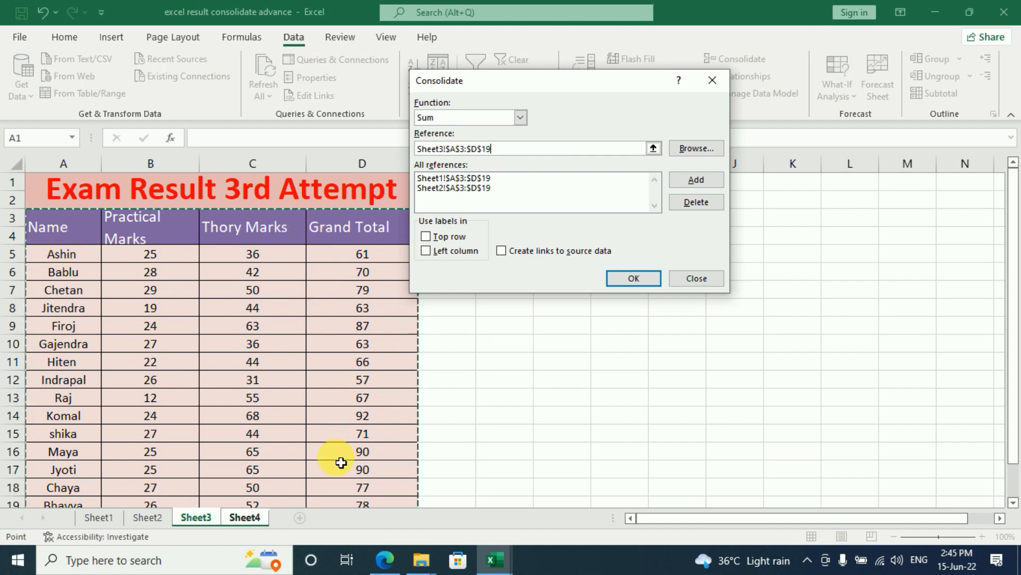
pyautogui.click(701, 183)
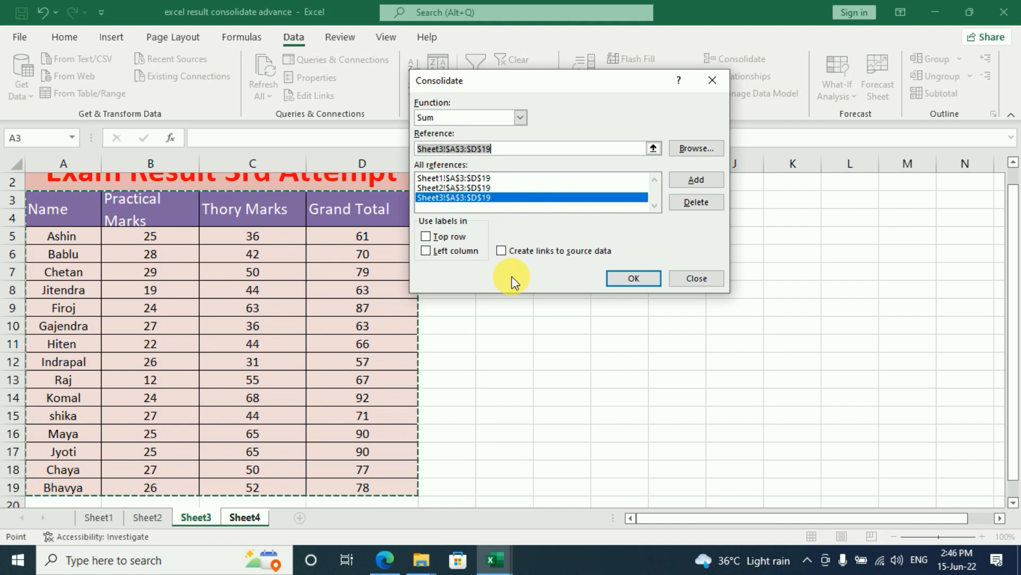
# Use the top row and left column as labels, create links to the source data, and run the Sum consolidation
pyautogui.click(426, 241)
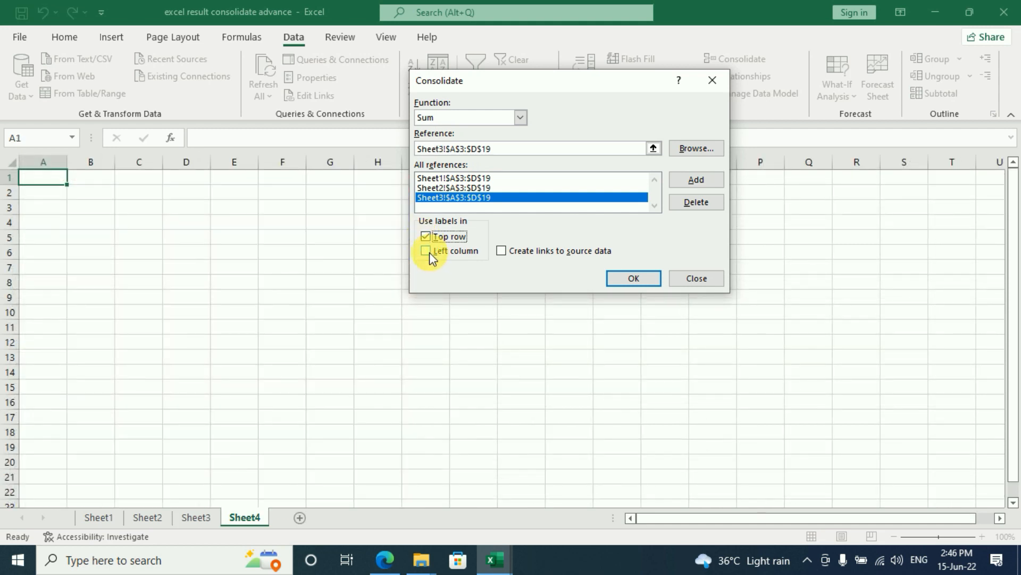
pyautogui.click(429, 252)
pyautogui.click(501, 252)
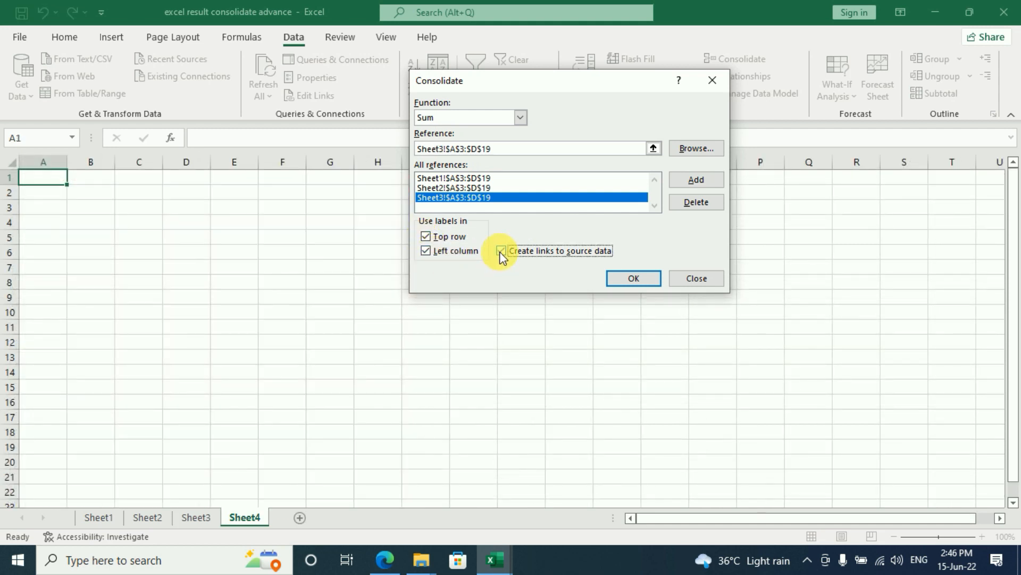
pyautogui.click(640, 283)
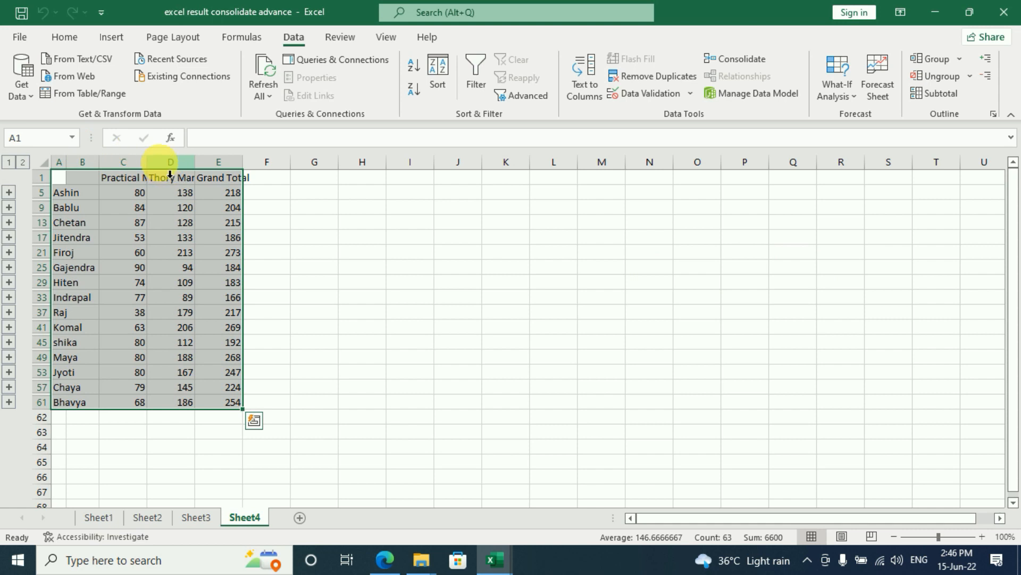
# Fit columns C, D and E to their contents and enlarge the consolidated table's font to 14
pyautogui.doubleClick(153, 168)
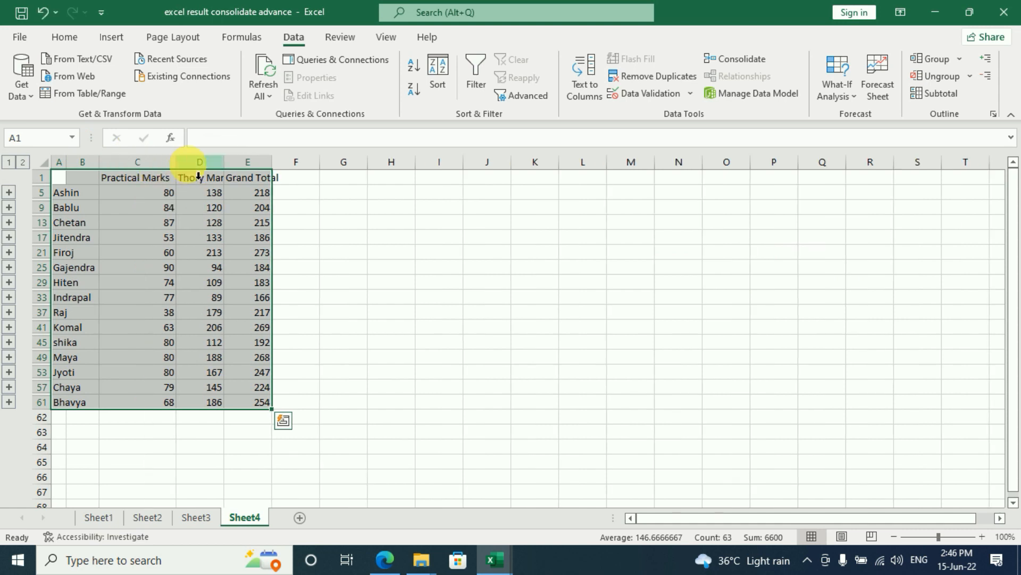
pyautogui.doubleClick(225, 168)
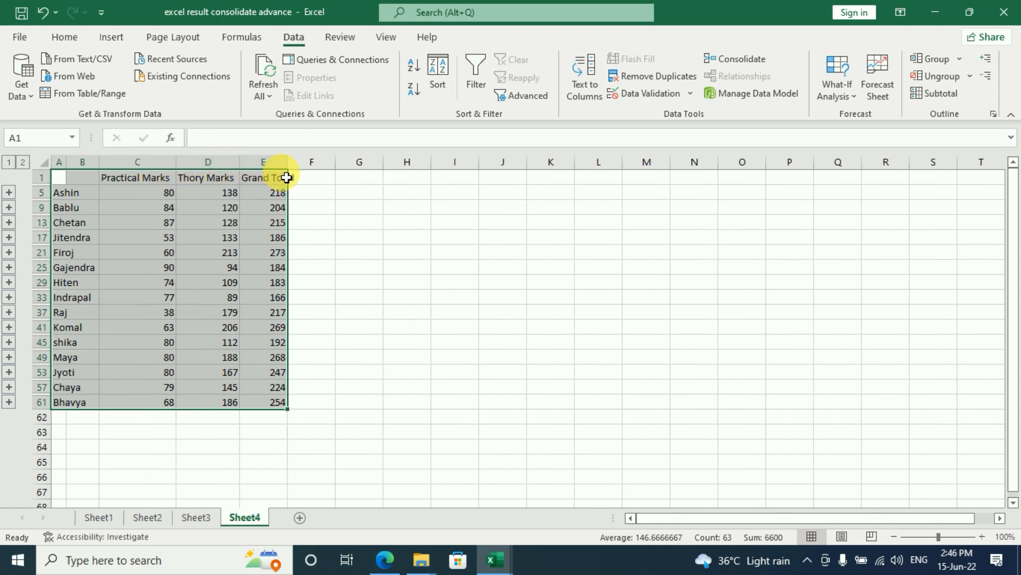
pyautogui.doubleClick(288, 168)
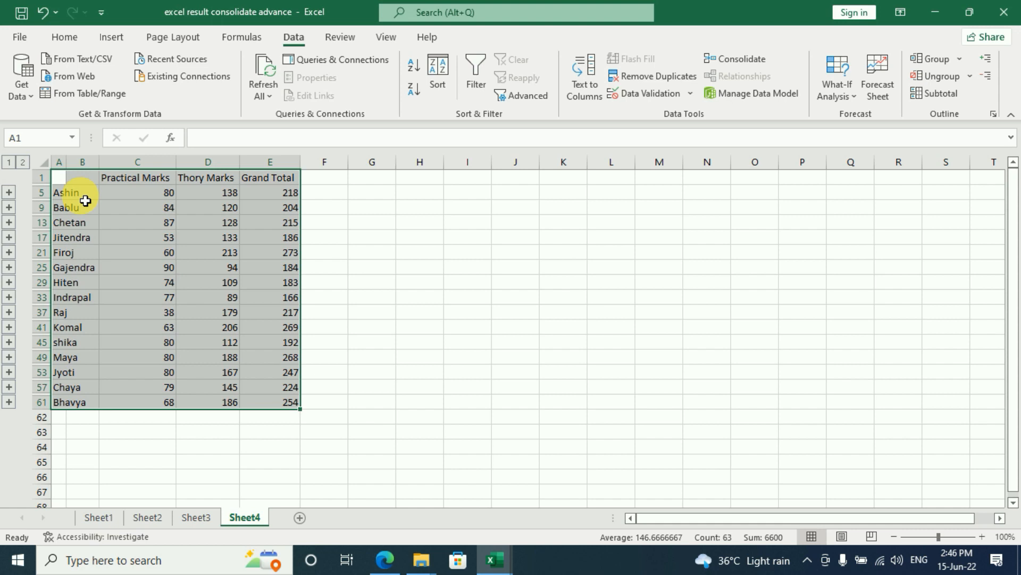
pyautogui.click(64, 37)
pyautogui.click(216, 74)
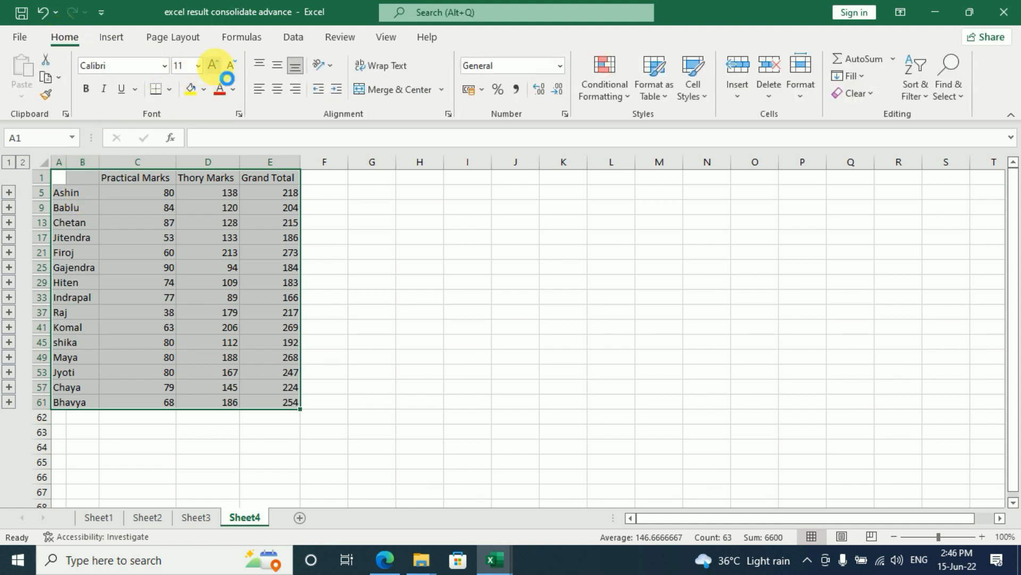
pyautogui.click(216, 68)
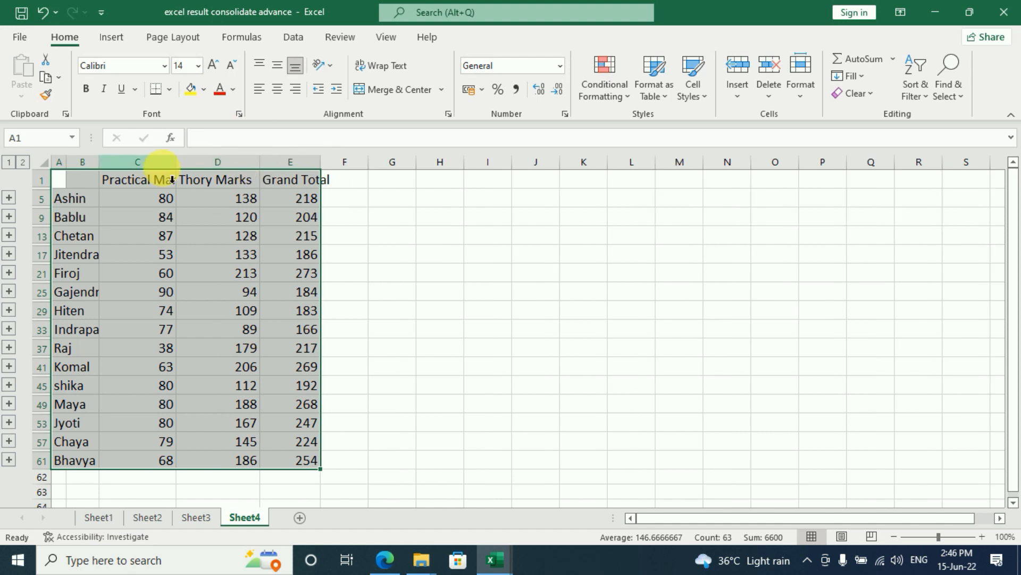
# Refit columns C and E to the larger text and widen column B enough to show the full student names
pyautogui.doubleClick(176, 163)
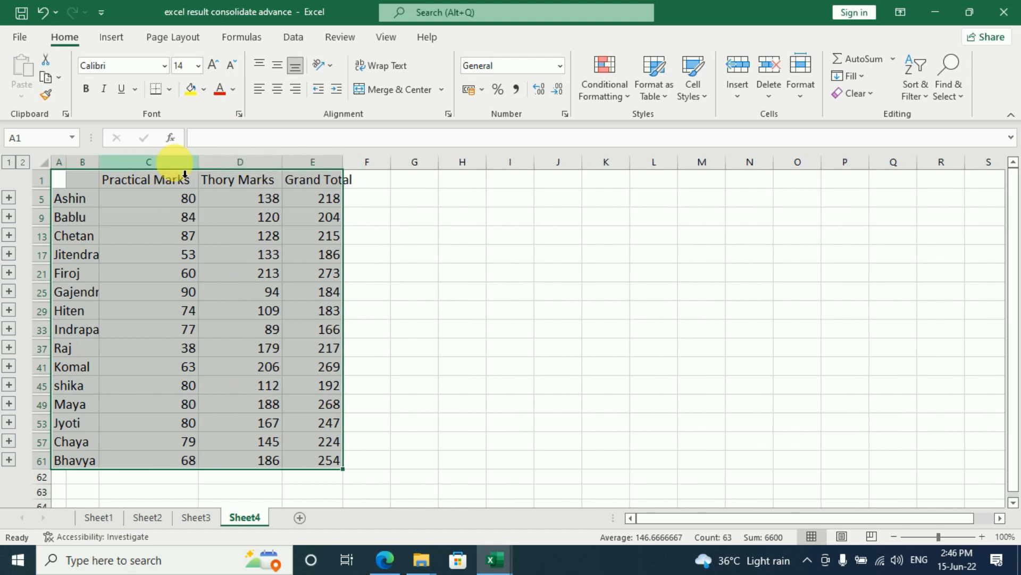
pyautogui.doubleClick(349, 169)
pyautogui.doubleClick(100, 164)
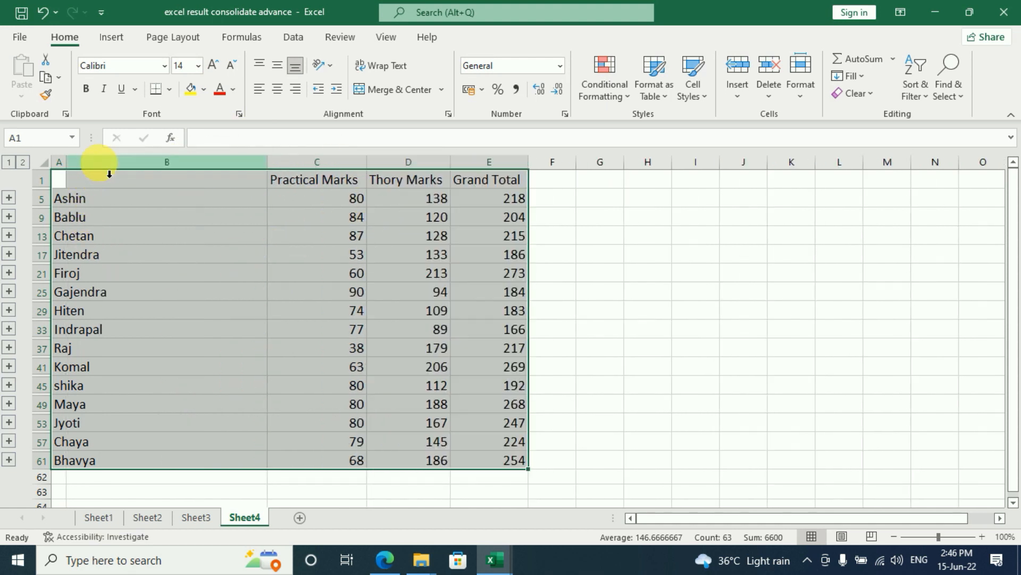
pyautogui.moveTo(267, 170); pyautogui.dragTo(172, 179)
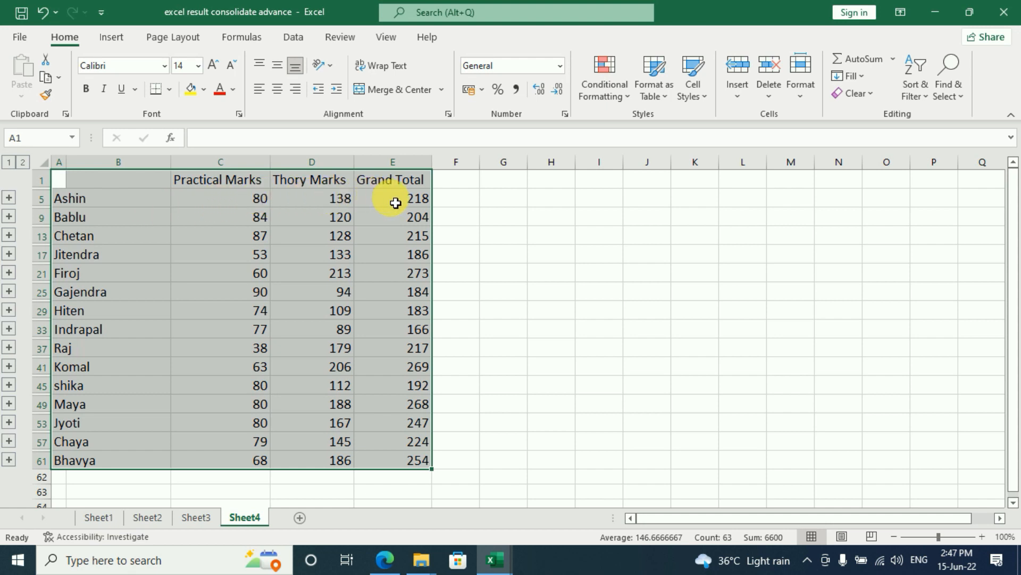
# Expand and collapse the outline groups above rows 5, 13 and 25 to examine the marks of each attempt
pyautogui.click(9, 198)
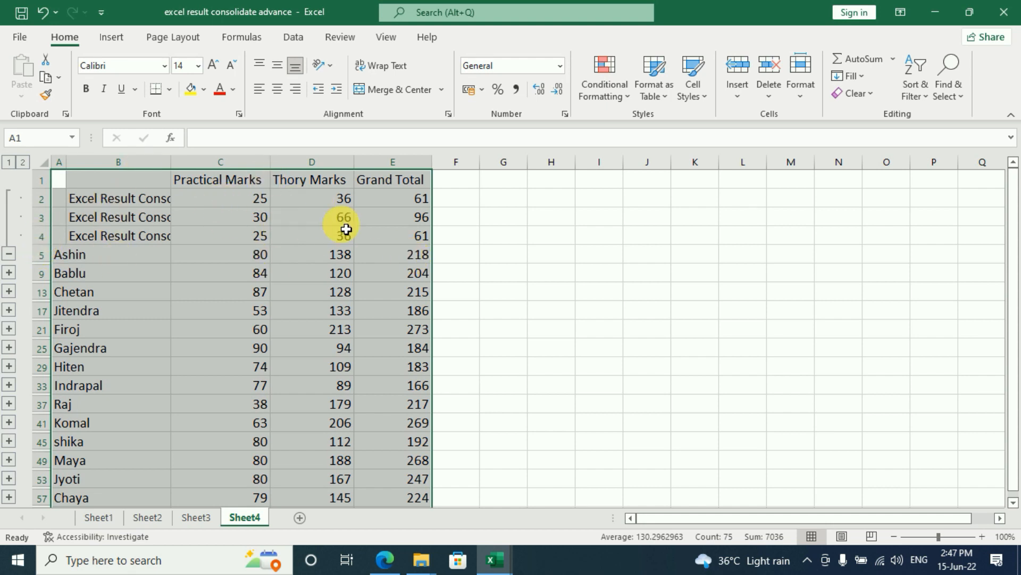
pyautogui.click(10, 256)
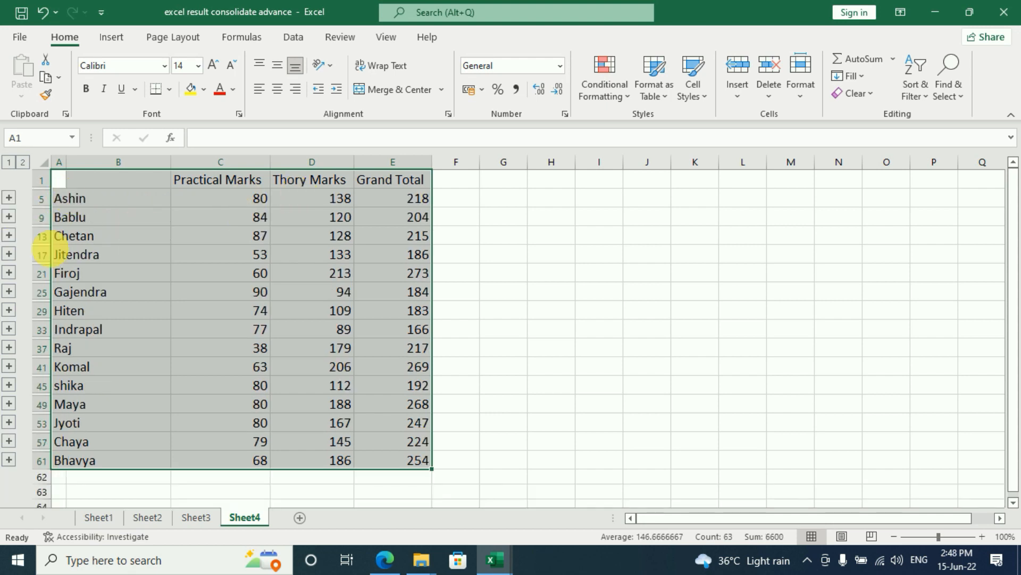
pyautogui.click(10, 237)
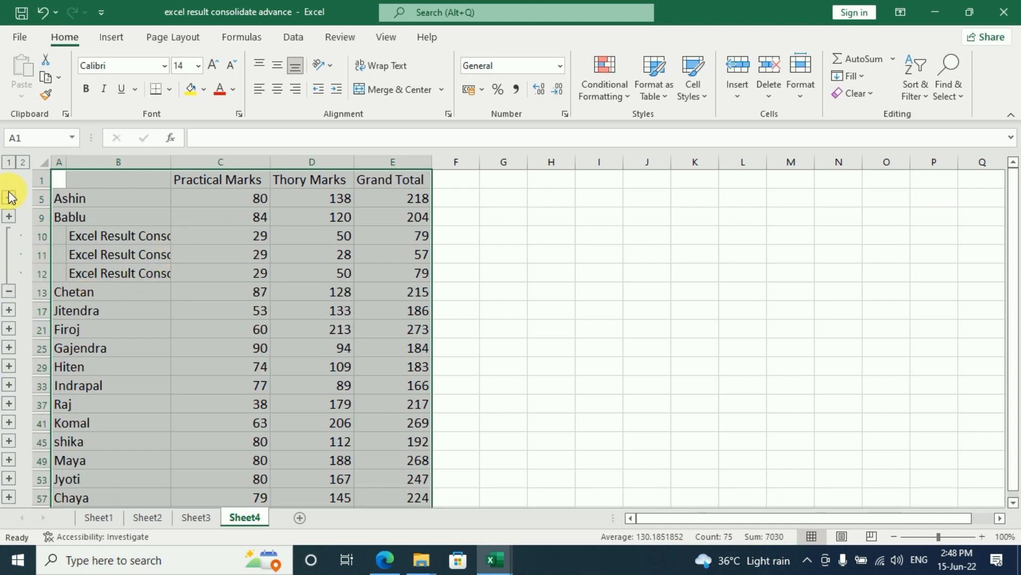
pyautogui.click(8, 291)
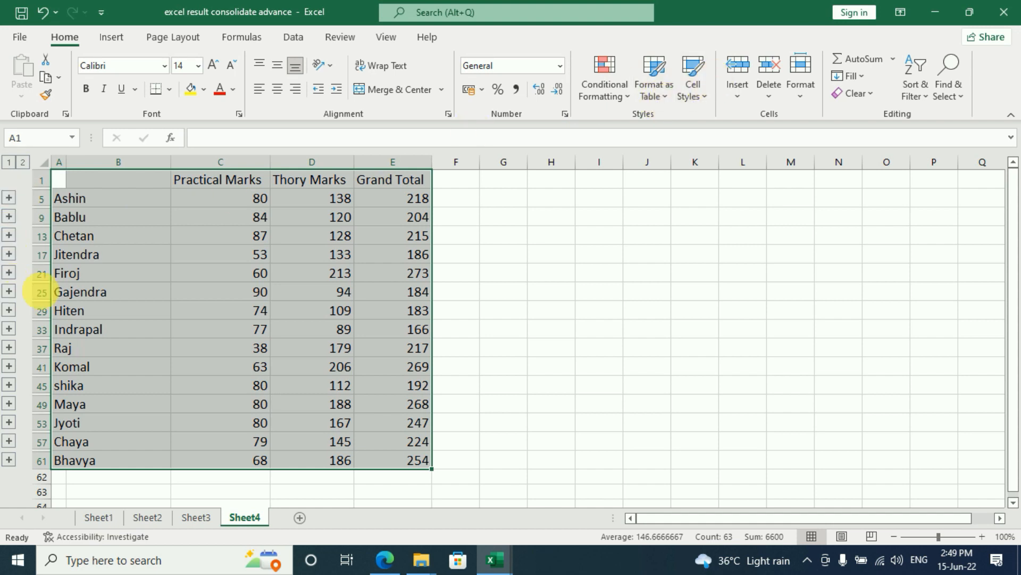
pyautogui.click(9, 292)
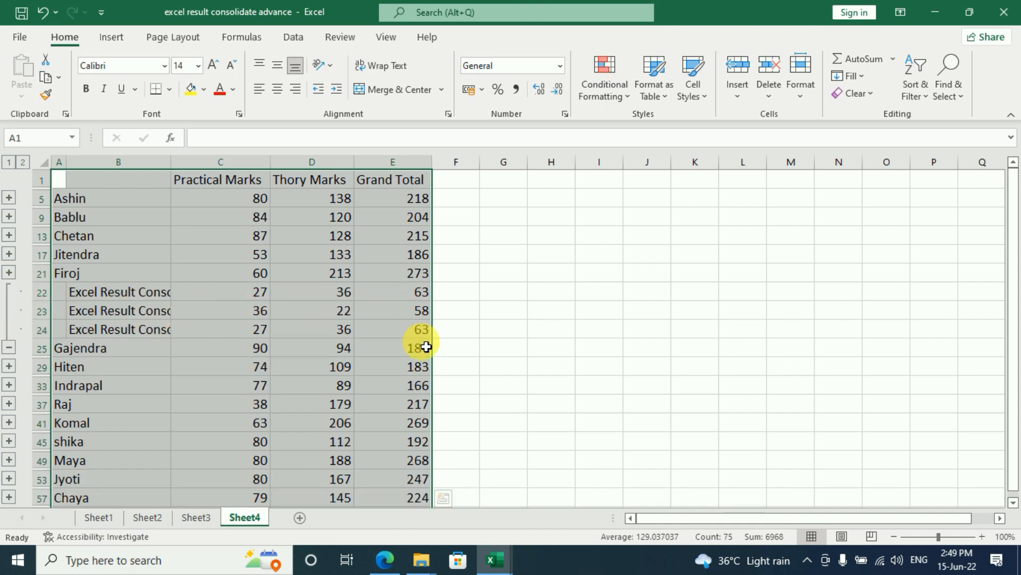
pyautogui.click(10, 349)
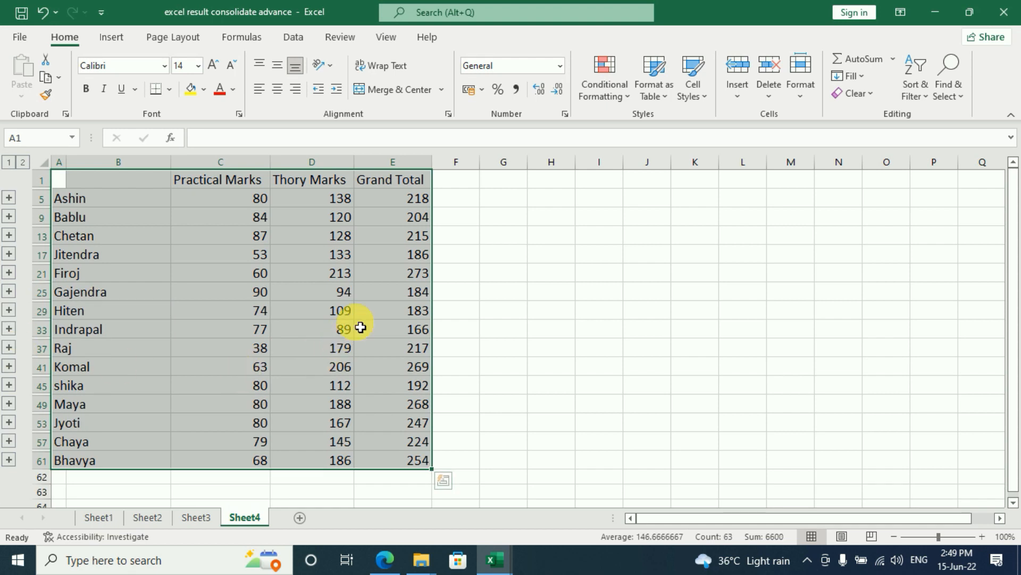
# Add a new sheet after Sheet4 and enter 12, 54, 87 and 36 in cells A1 to A4
pyautogui.hotkey('alt', ';')
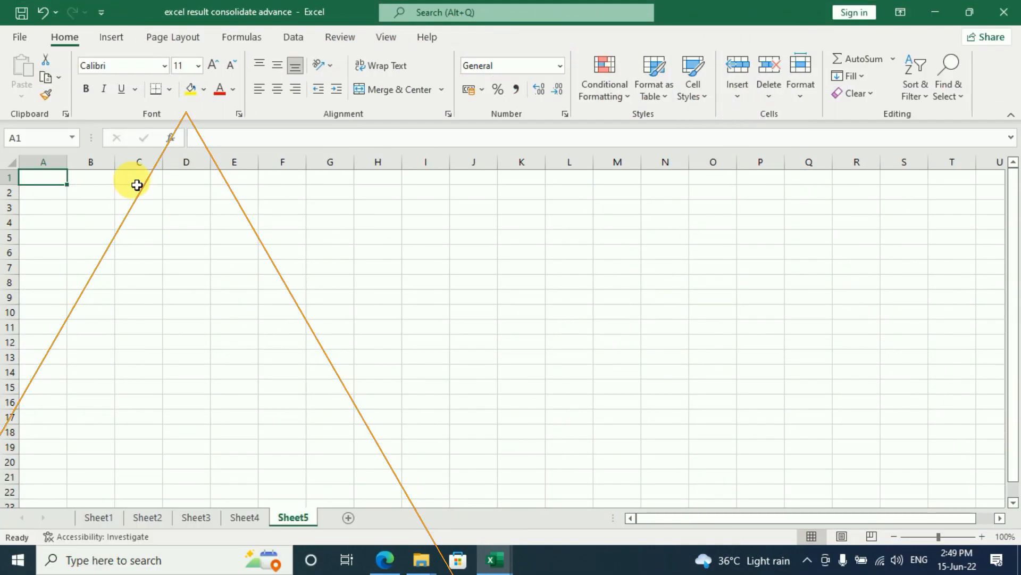
pyautogui.press('Return')
pyautogui.write('54')
pyautogui.press('Return')
pyautogui.write('87')
pyautogui.press('Return')
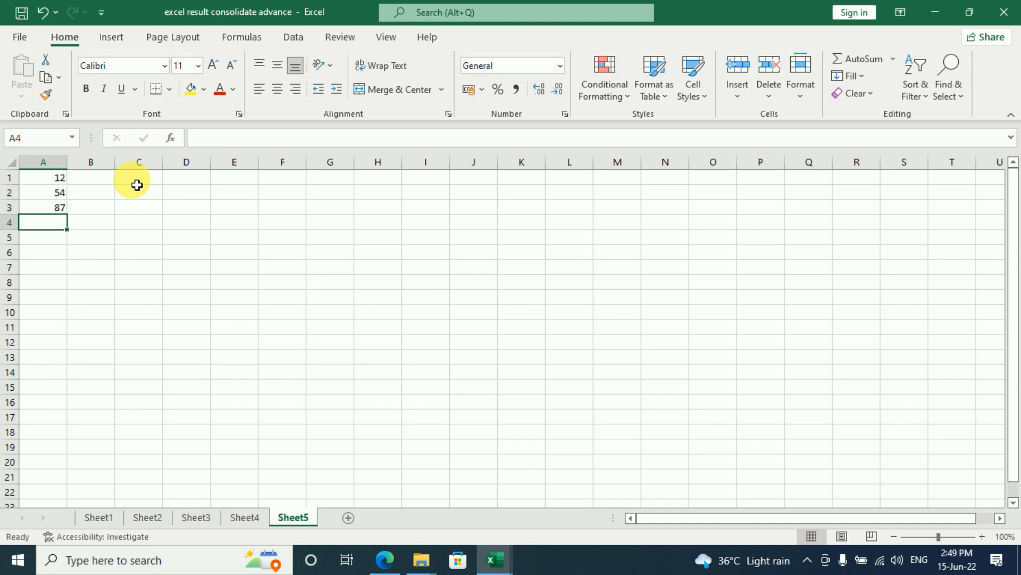
pyautogui.write('36')
pyautogui.press('Tab')
# Enter 54, 21, 32 and 54 in cells B1 to B4 of Sheet5
pyautogui.press('Up')
pyautogui.press('Up')
pyautogui.press('Up')
pyautogui.write('54')
pyautogui.press('Return')
pyautogui.write('21')
pyautogui.press('Return')
pyautogui.write('32')
pyautogui.press('Return')
pyautogui.write('54')
pyautogui.press('Return')
pyautogui.click(282, 342)
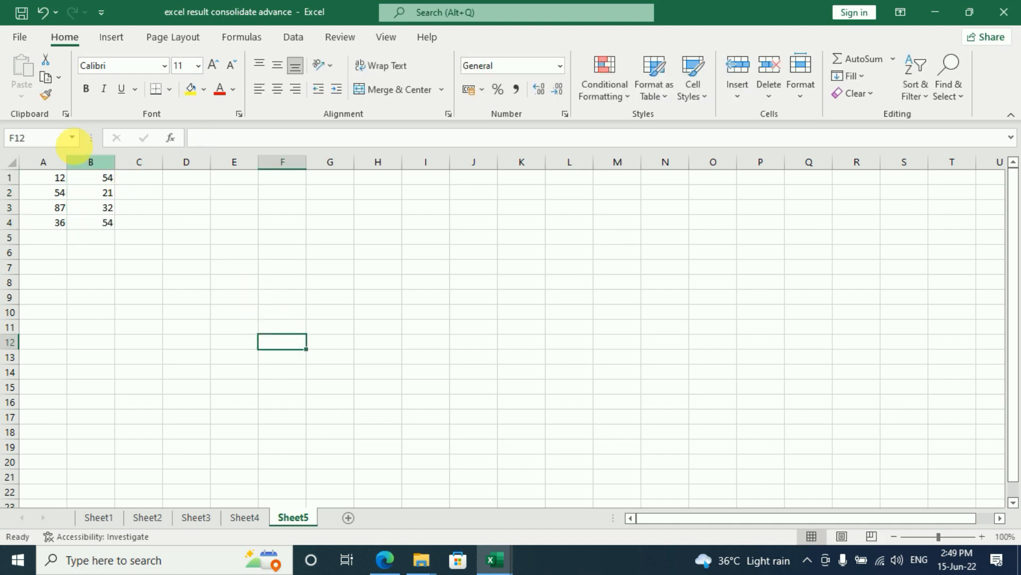
# Start a consolidation at cell C1 of Sheet5 and choose Average as its function
pyautogui.click(140, 180)
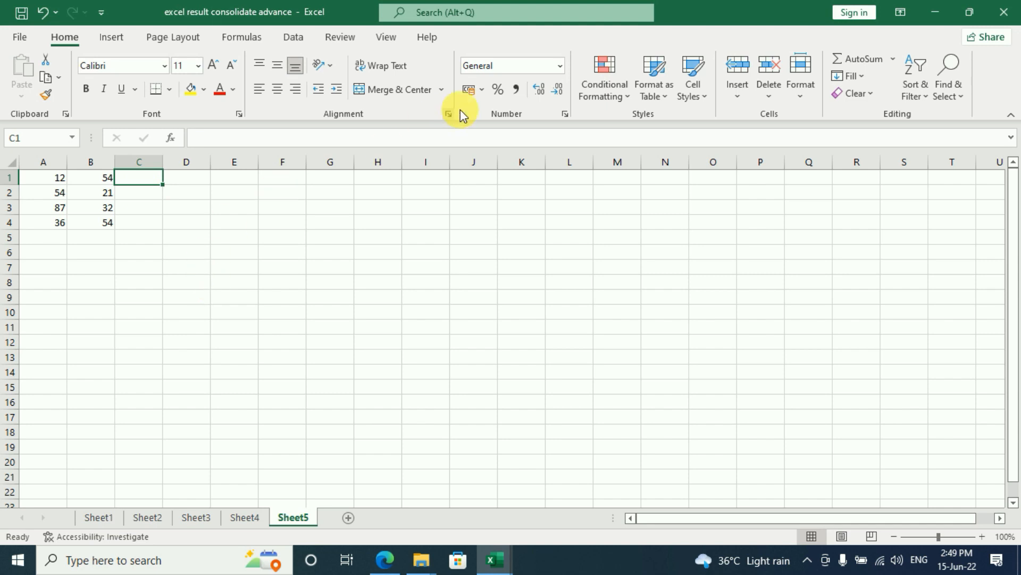
pyautogui.click(300, 43)
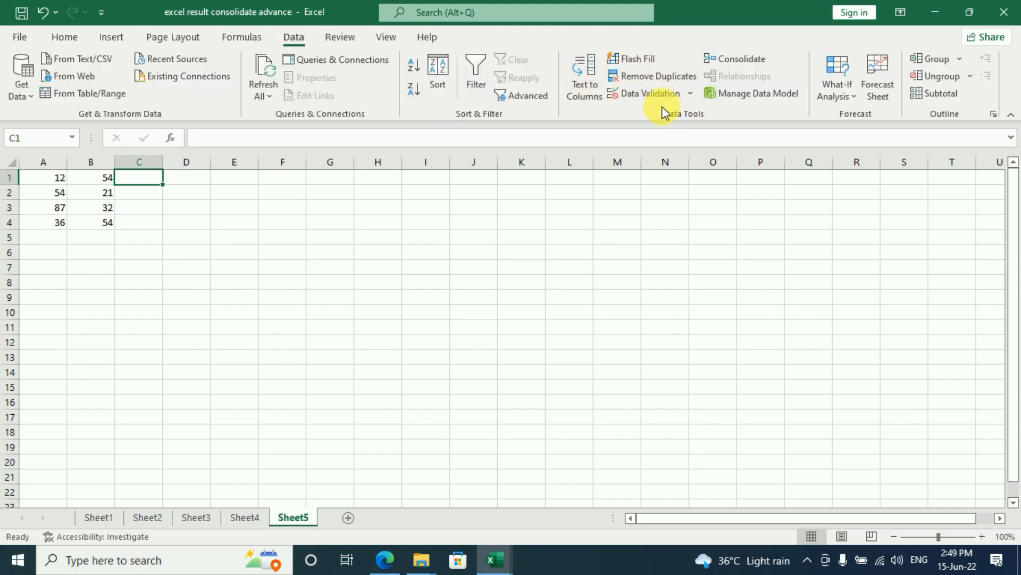
pyautogui.click(739, 60)
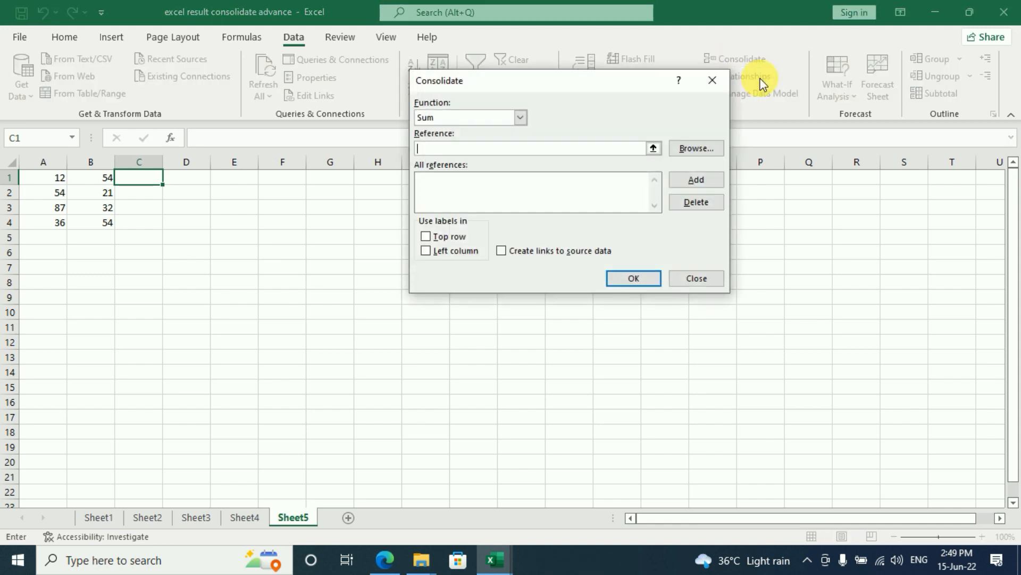
pyautogui.click(520, 117)
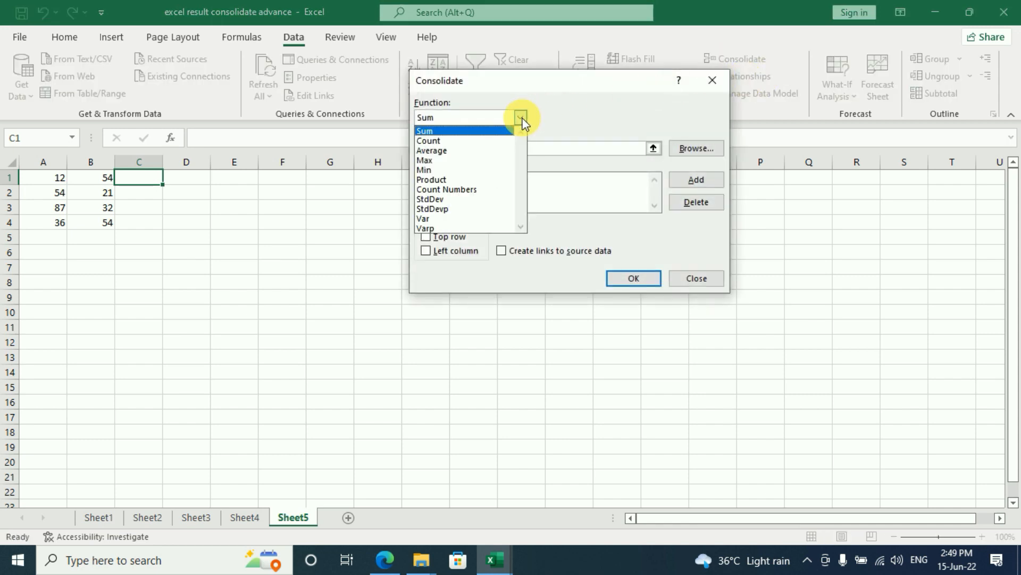
pyautogui.click(423, 153)
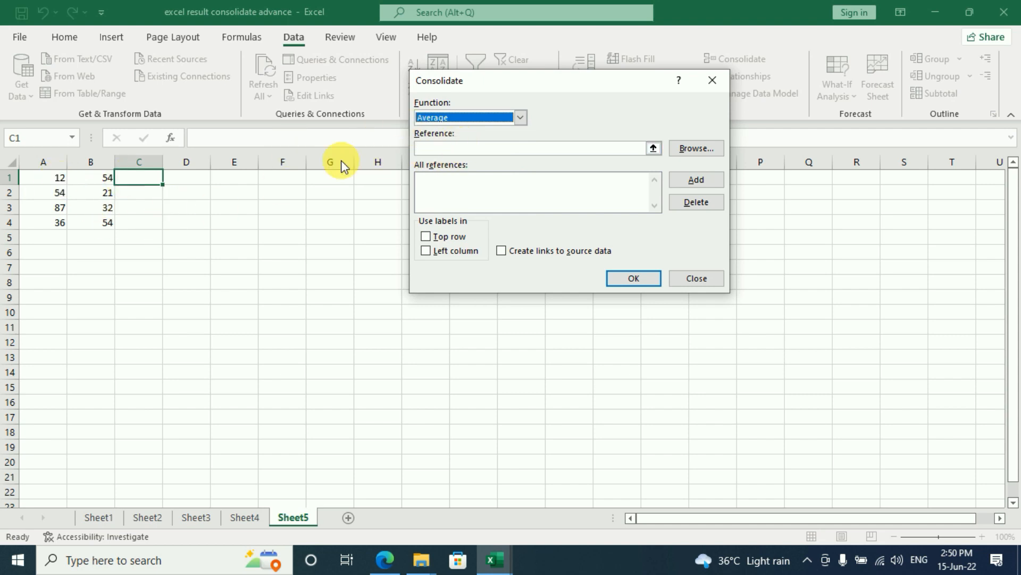
# Add the ranges A1:A4 and B1:B4 of Sheet5 as the references to consolidate
pyautogui.click(444, 150)
pyautogui.moveTo(54, 181); pyautogui.dragTo(54, 227)
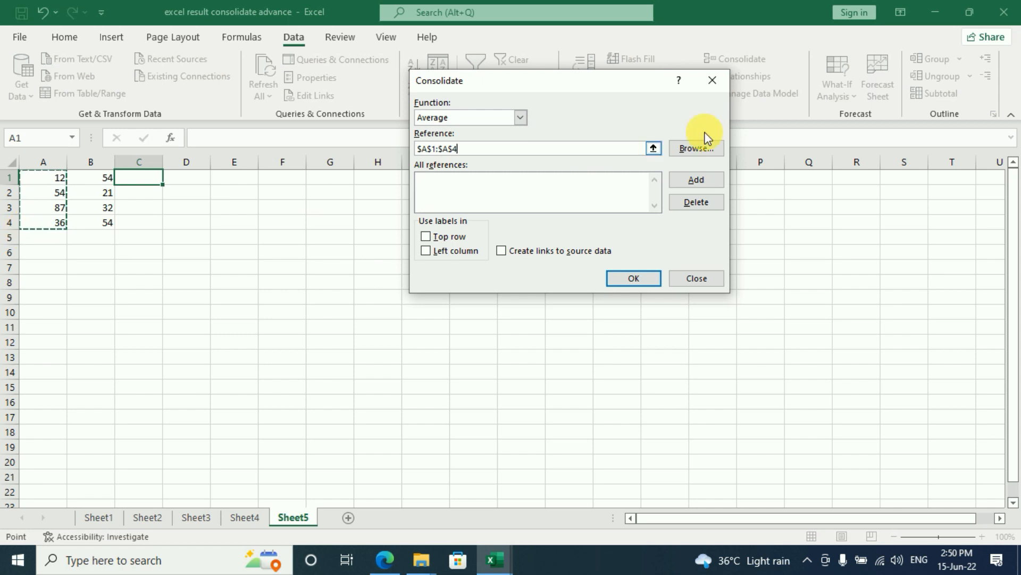
pyautogui.click(700, 184)
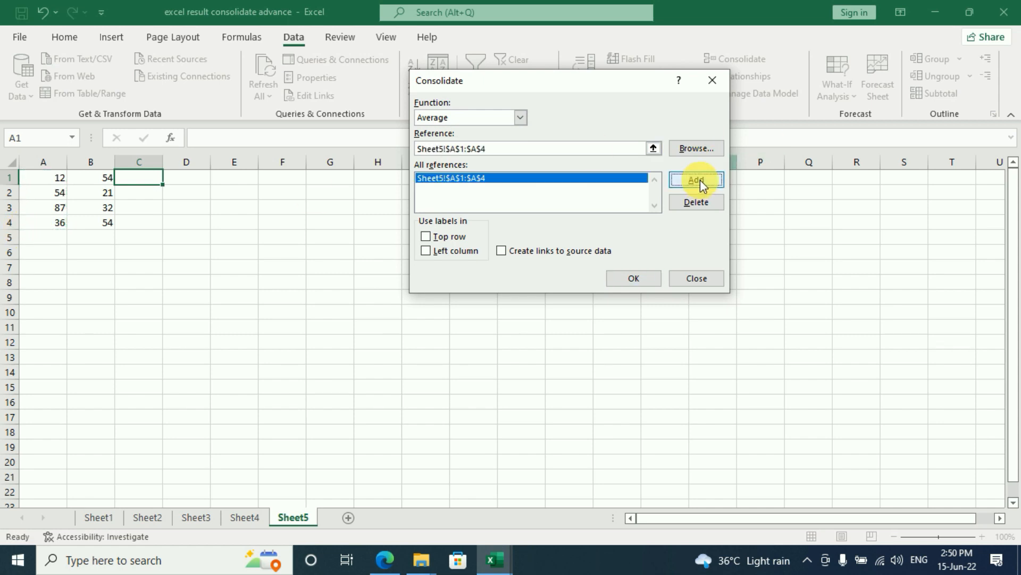
pyautogui.click(108, 181)
pyautogui.moveTo(108, 184); pyautogui.dragTo(107, 222)
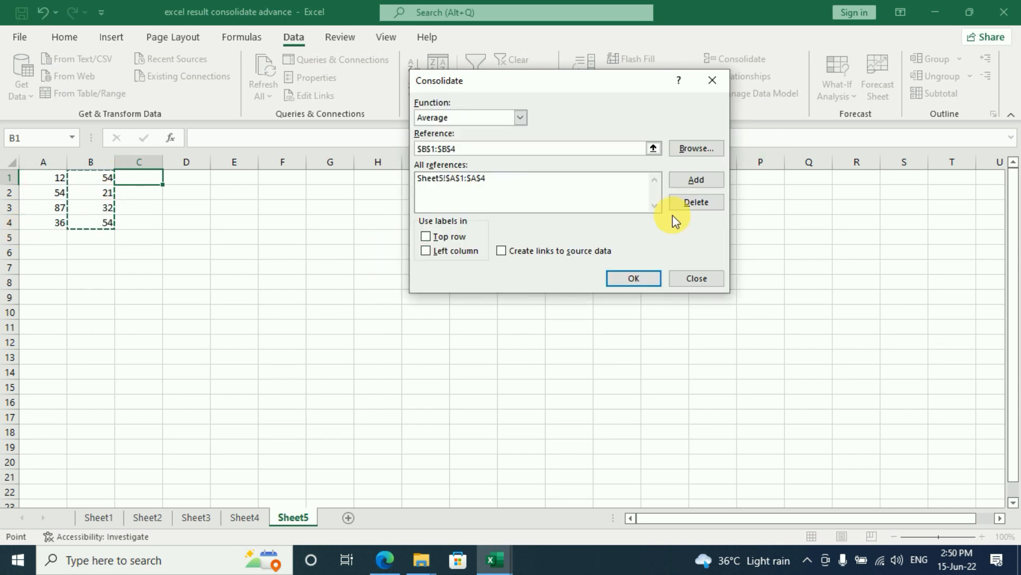
pyautogui.click(707, 183)
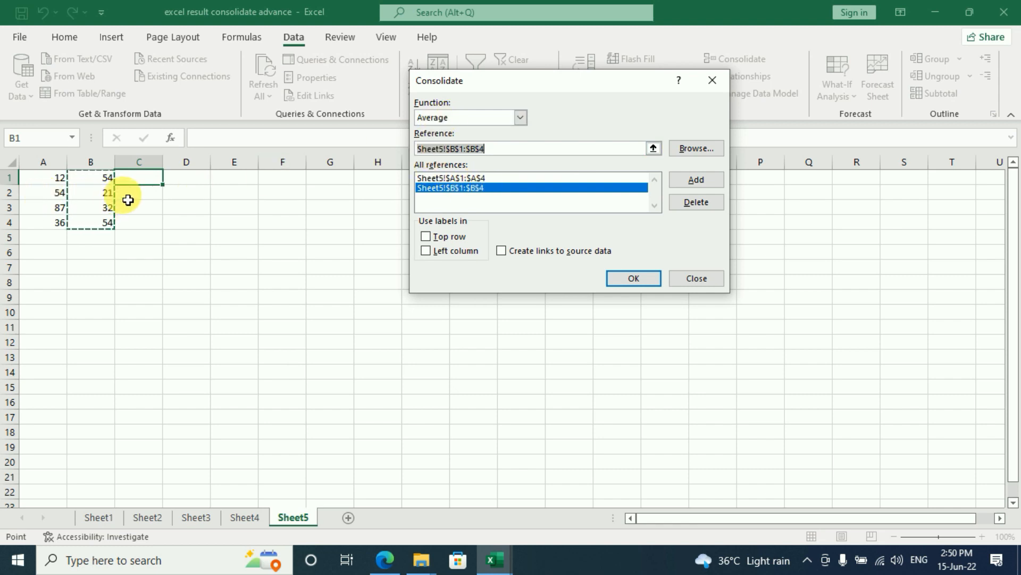
# Run the consolidation and compare the source cells A1 and B1 with the average in C1
pyautogui.click(633, 278)
pyautogui.click(56, 180)
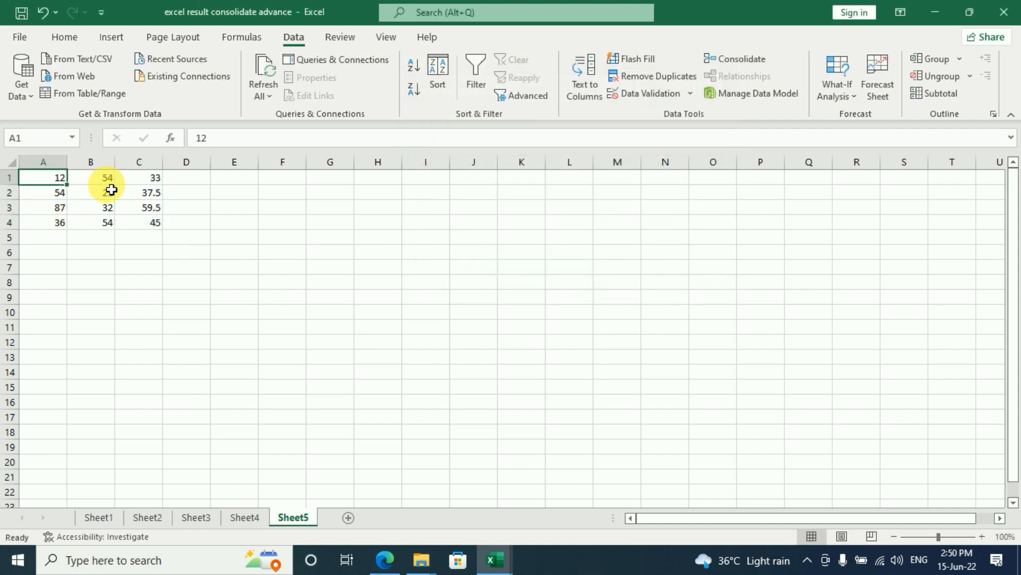
pyautogui.click(110, 181)
pyautogui.click(152, 179)
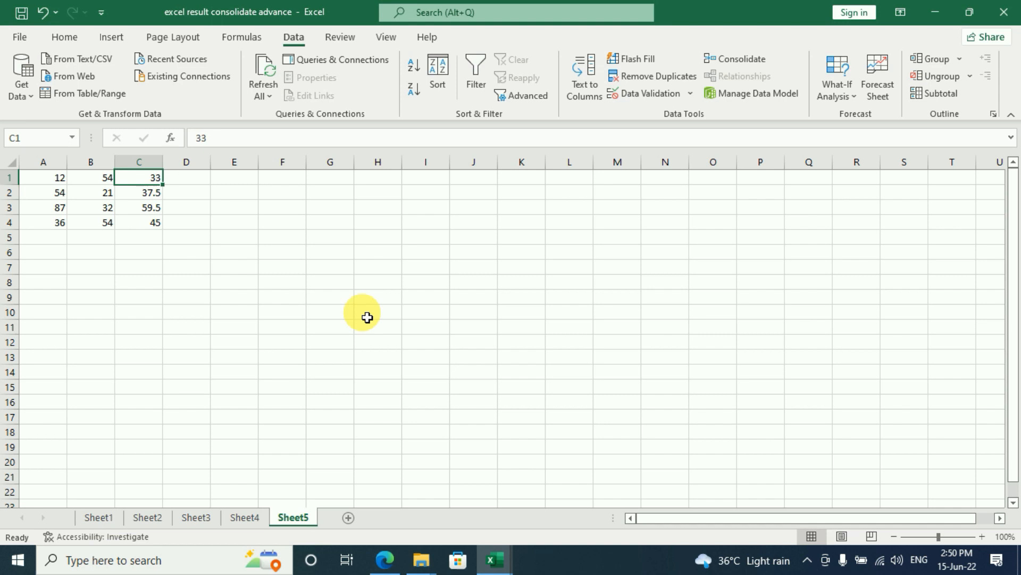
# Enter the formula =AVERAGE(A1,B1) in cell G4 to check the consolidated average of the first row
pyautogui.click(322, 221)
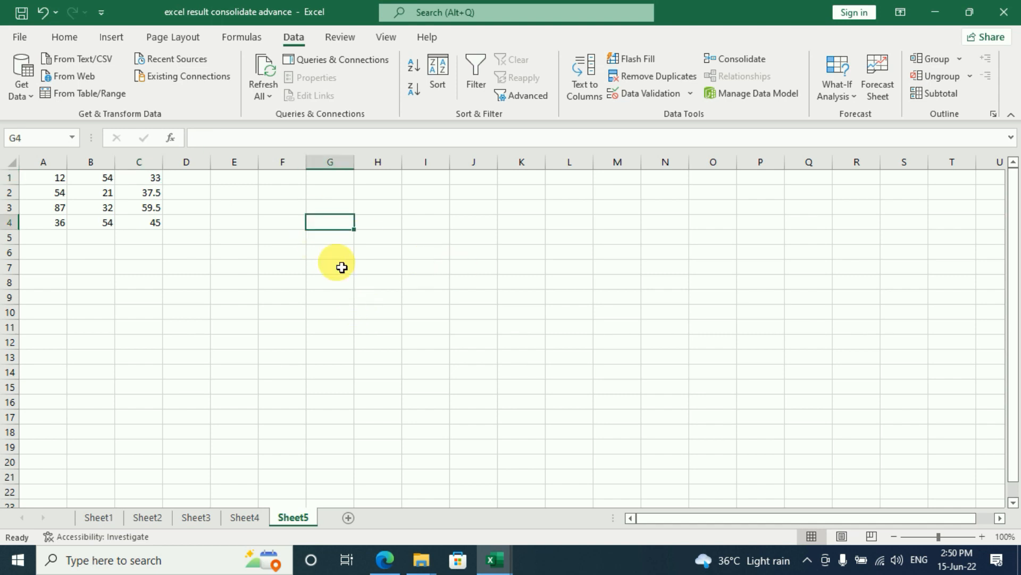
pyautogui.write('=')
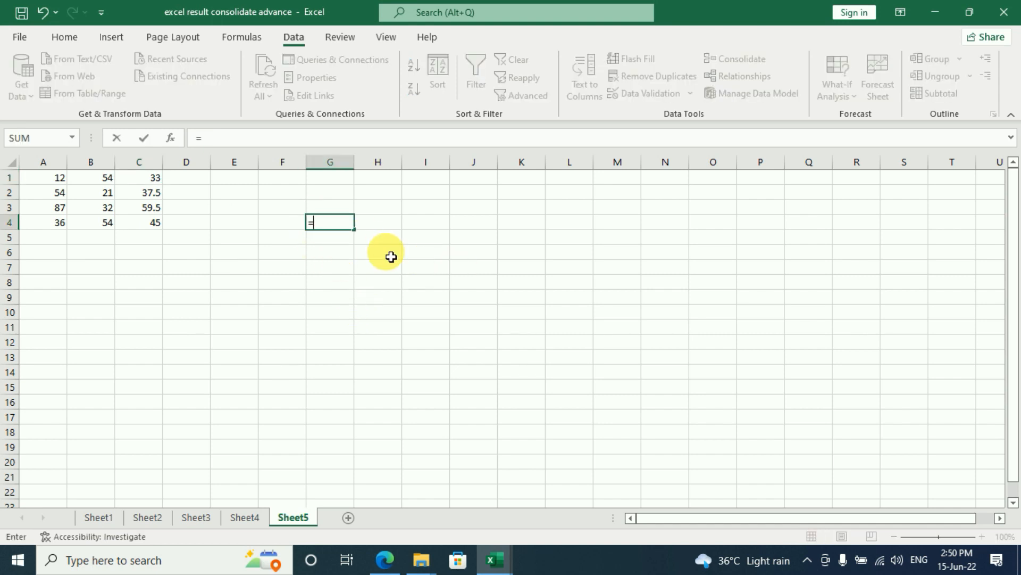
pyautogui.write('av')
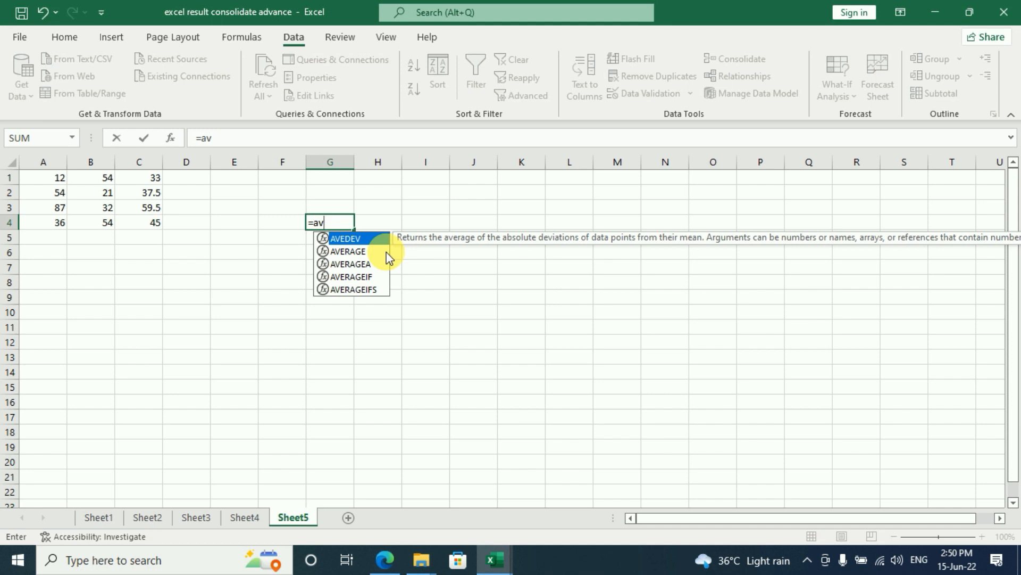
pyautogui.doubleClick(356, 251)
pyautogui.click(53, 179)
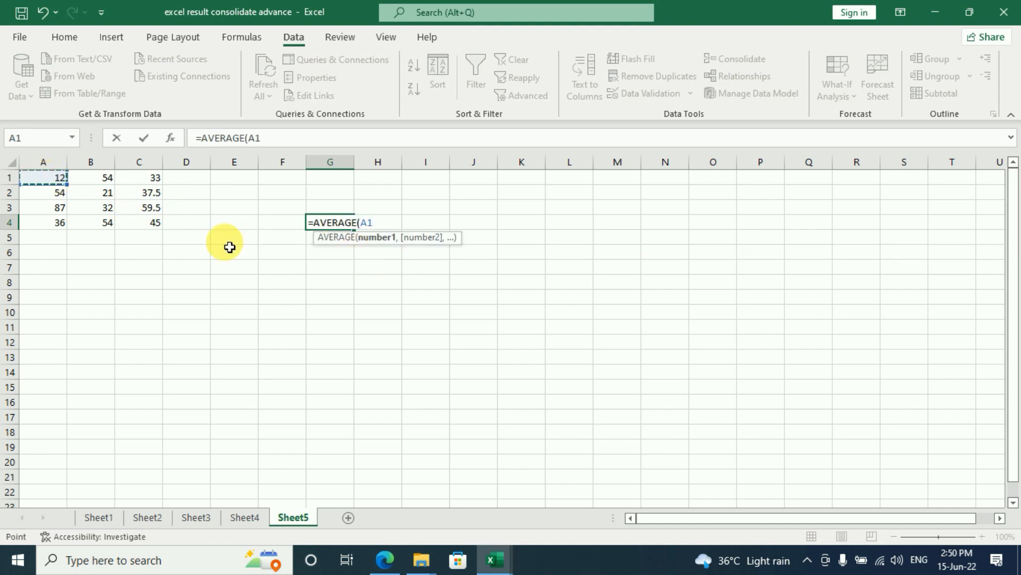
pyautogui.write(',')
pyautogui.click(107, 182)
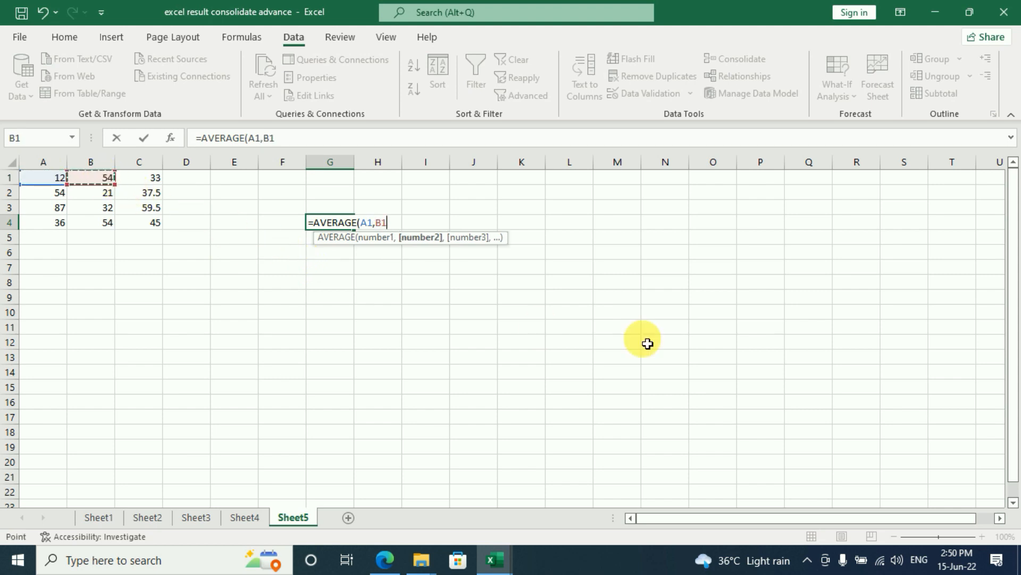
pyautogui.write(')')
pyautogui.press('Return')
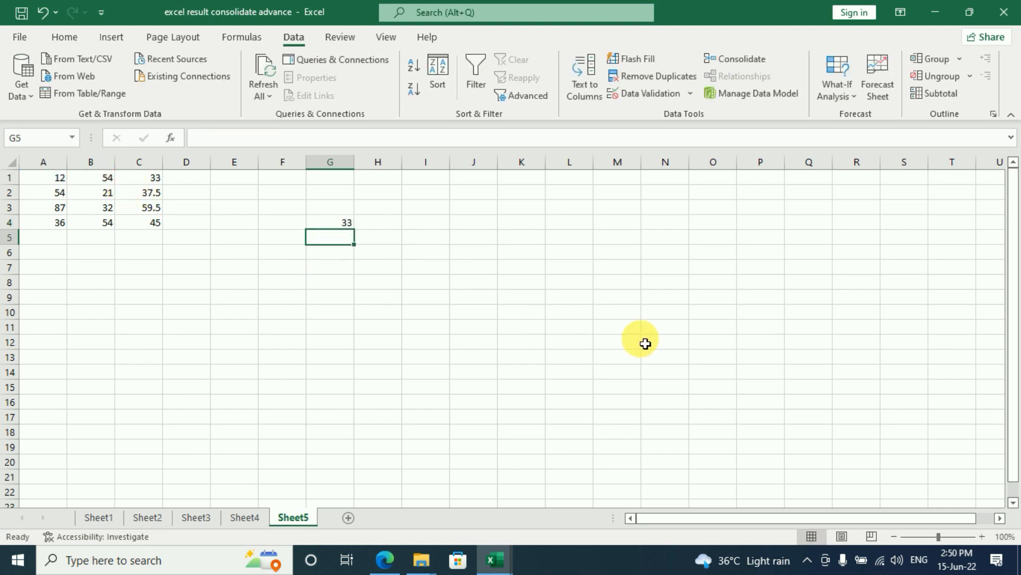
pyautogui.click(342, 225)
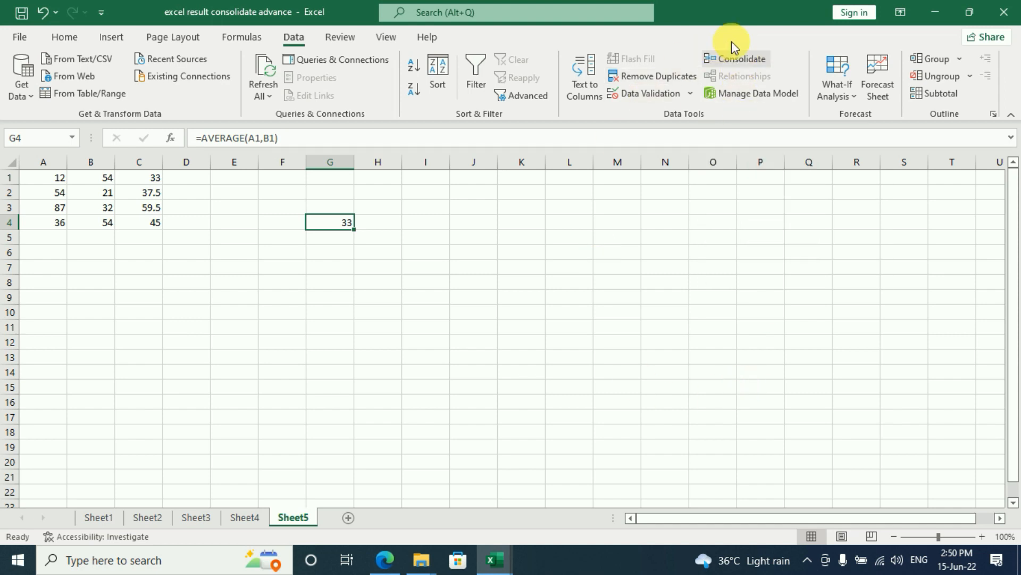
# Review the functions offered by Consolidate, close it without consolidating, and select cell D1
pyautogui.click(743, 57)
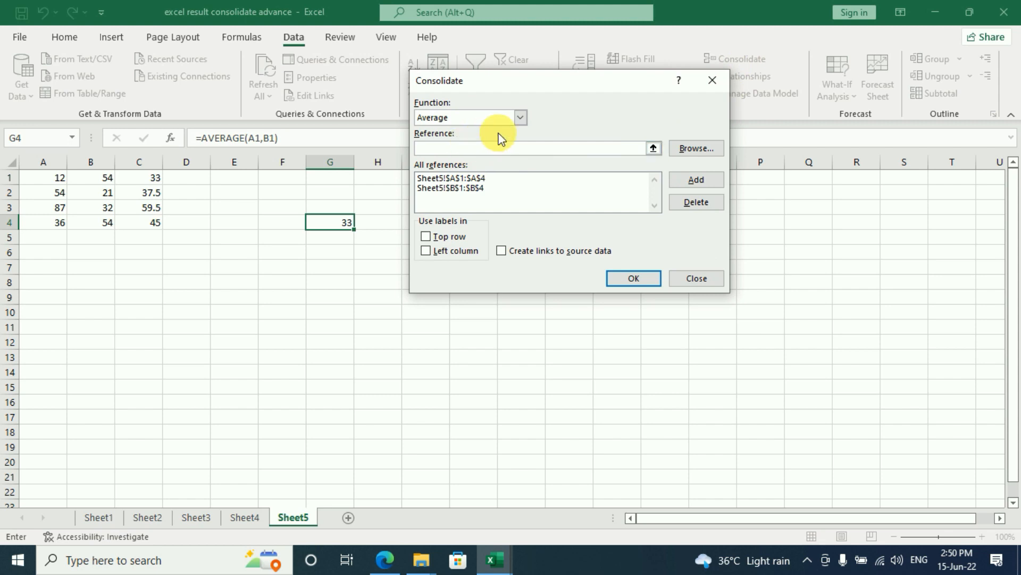
pyautogui.click(519, 117)
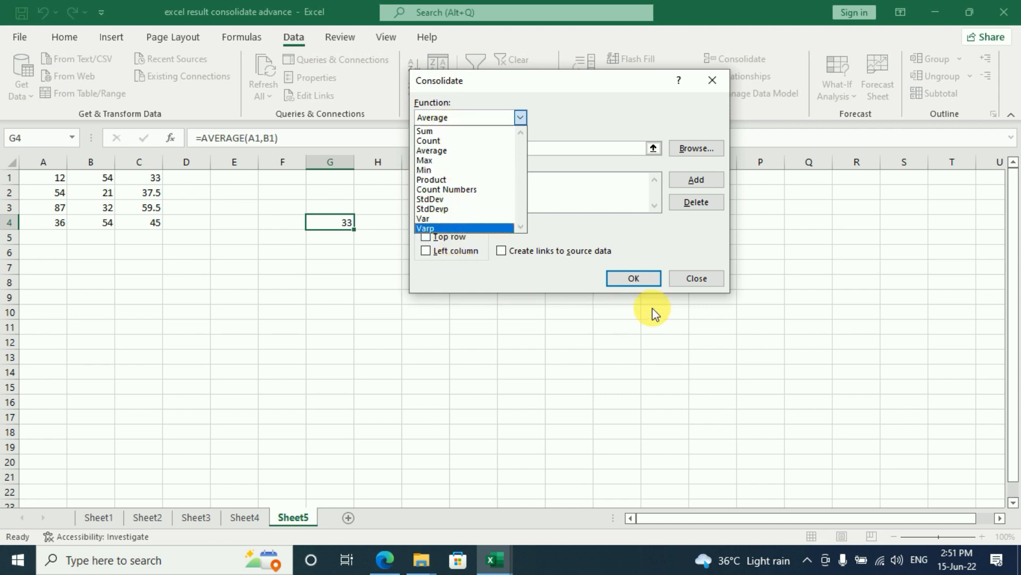
pyautogui.click(694, 278)
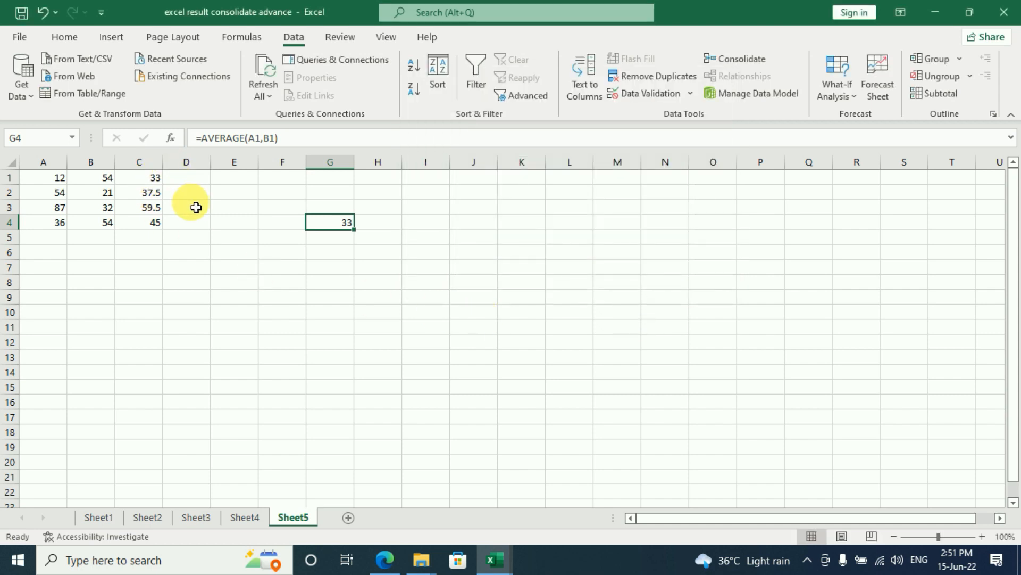
pyautogui.click(193, 177)
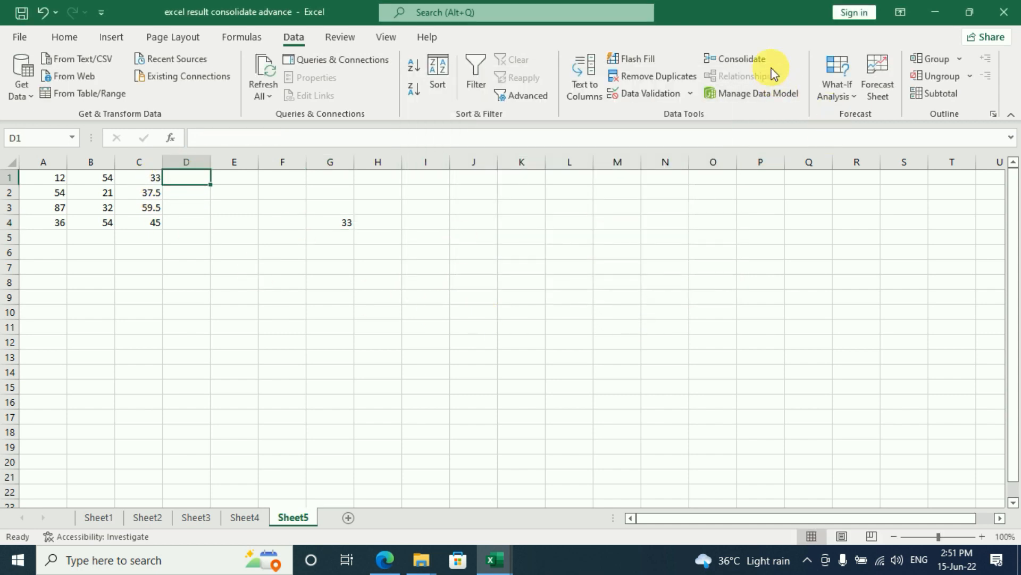